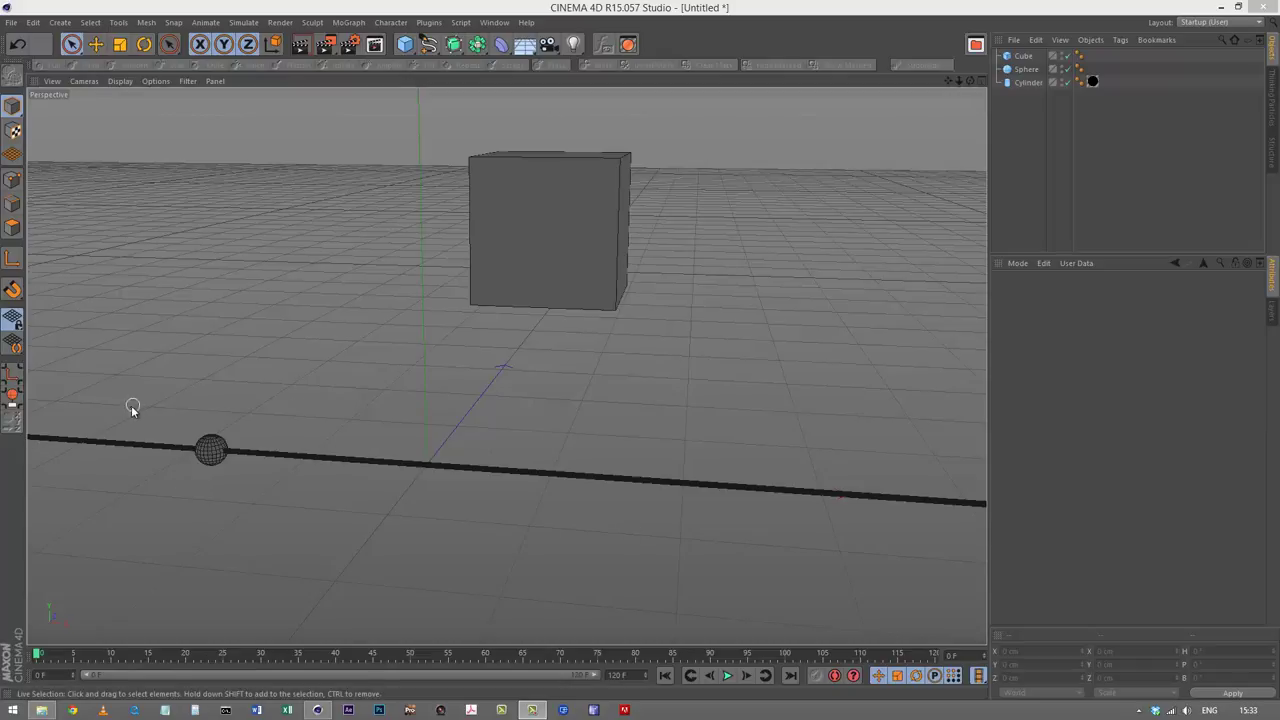
# - Slide the sphere to X -136 cm, test then reset the cube's bank, and add a Null
pyautogui.click(1024, 69)
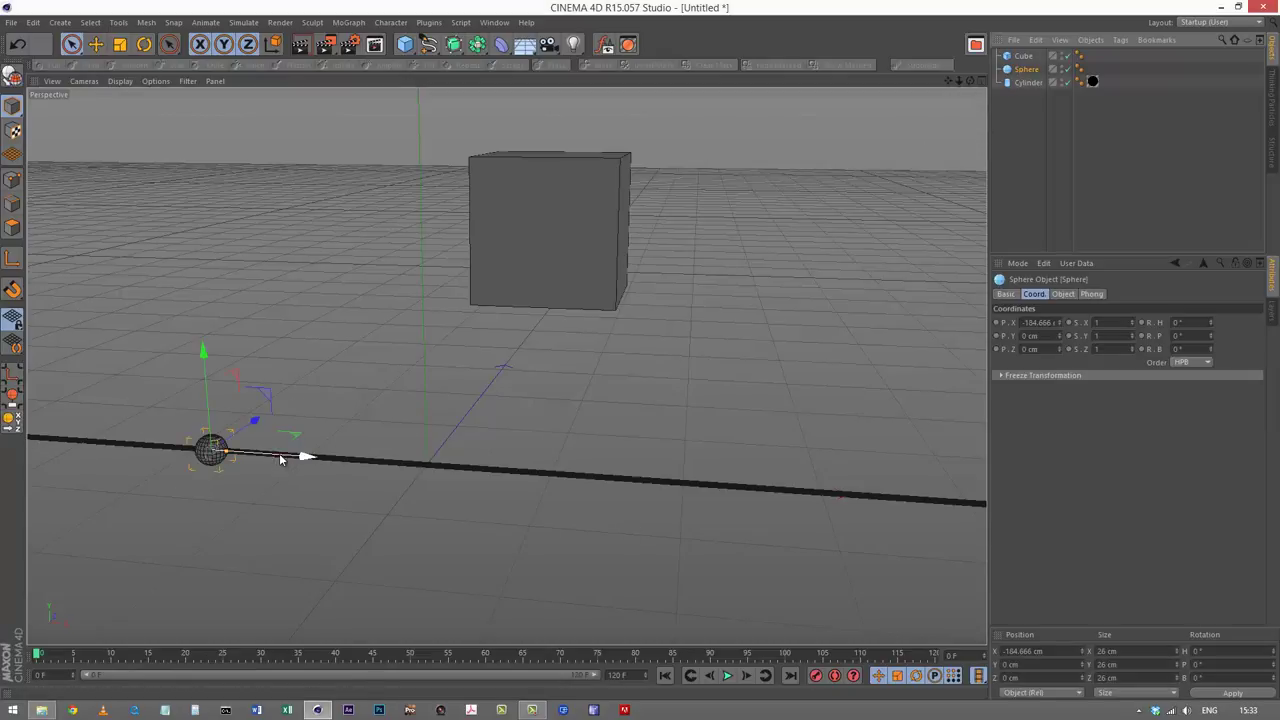
pyautogui.moveTo(294, 454)
pyautogui.mouseDown()
pyautogui.moveTo(918, 470)
pyautogui.moveTo(250, 449)
pyautogui.moveTo(763, 474)
pyautogui.moveTo(300, 456)
pyautogui.mouseUp()
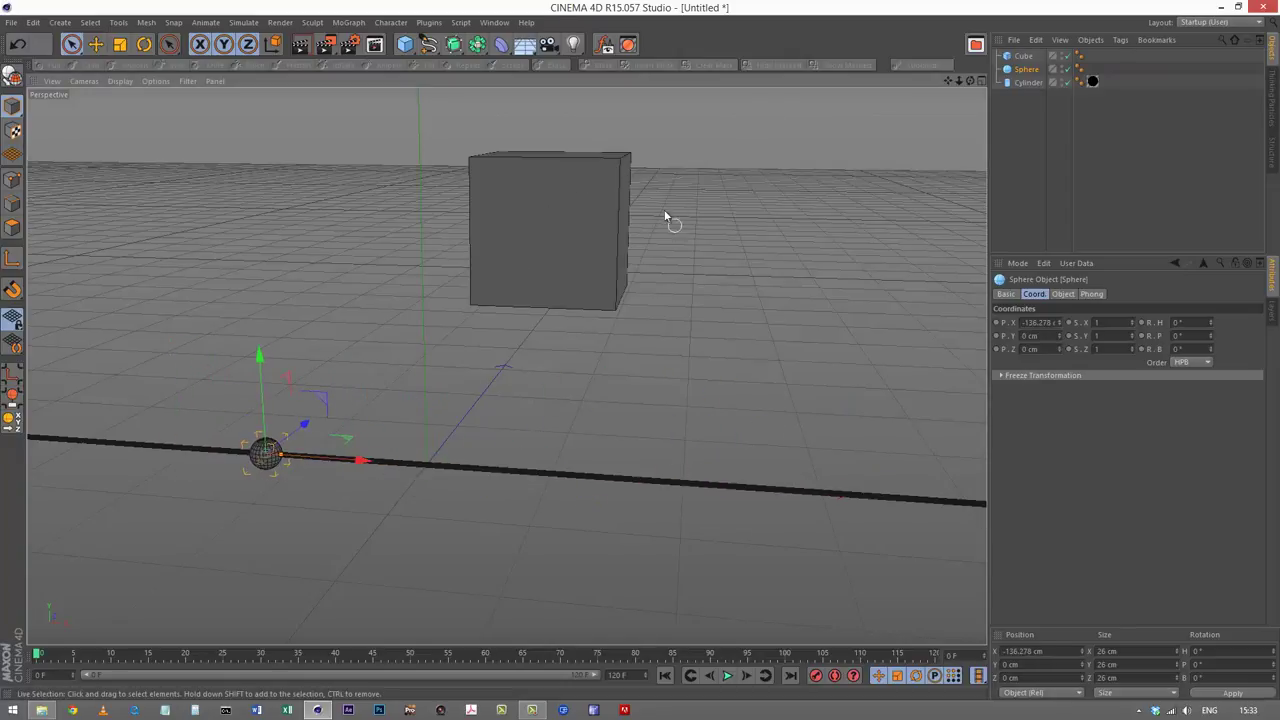
pyautogui.click(581, 193)
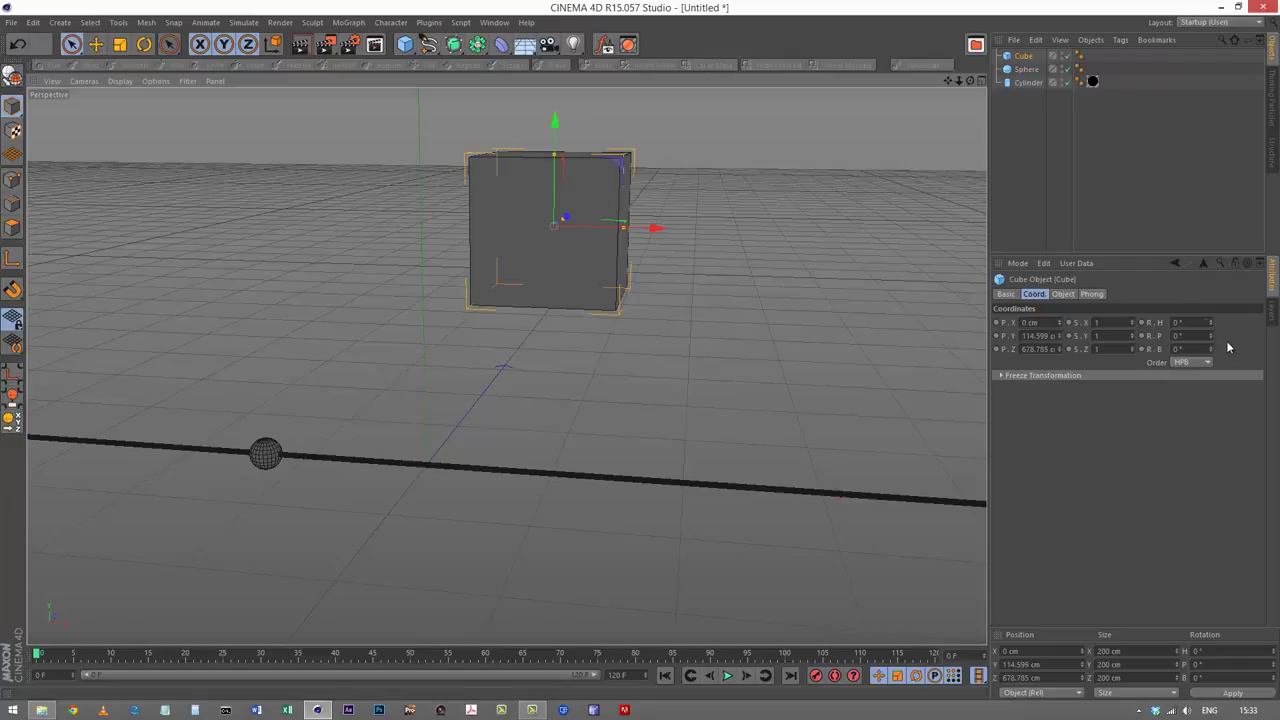
pyautogui.moveTo(1210, 354); pyautogui.dragTo(1211, 352)
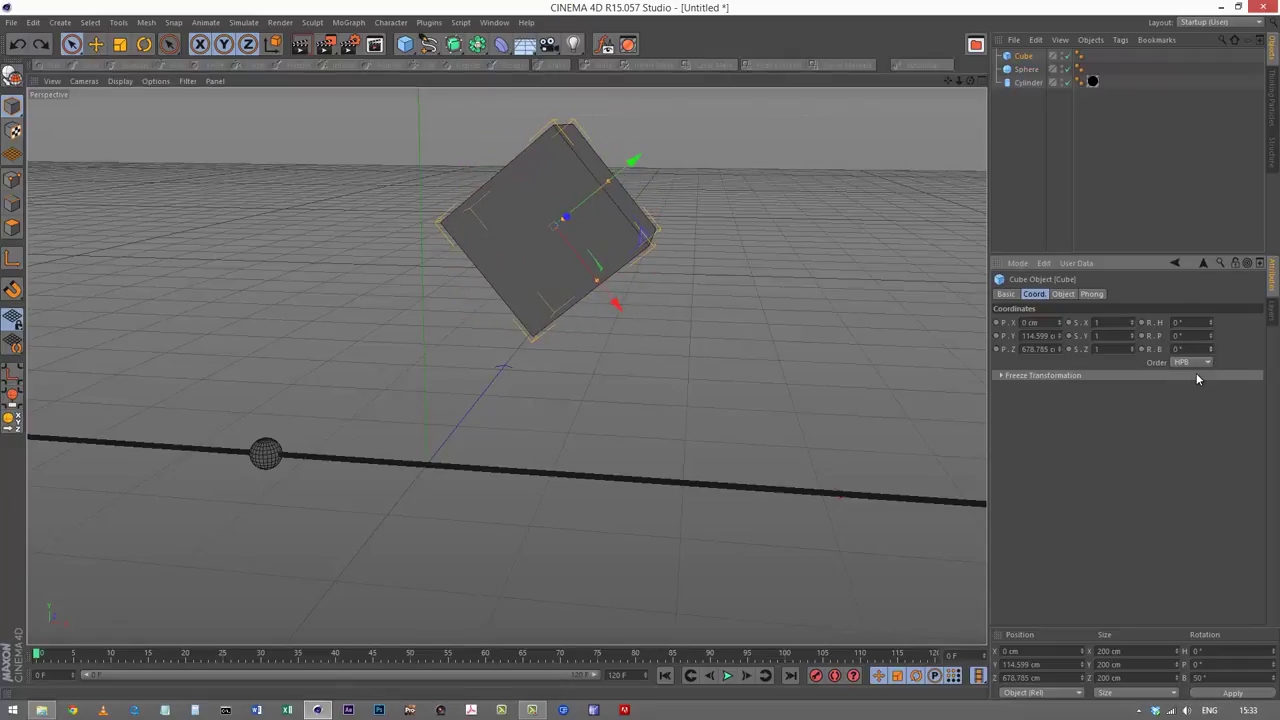
pyautogui.click(1063, 122)
pyautogui.moveTo(405, 44); pyautogui.dragTo(432, 58)
# - Add an XPresso tag to the Null and position the XPresso Editor window
pyautogui.click(1121, 40)
pyautogui.moveTo(1122, 62)
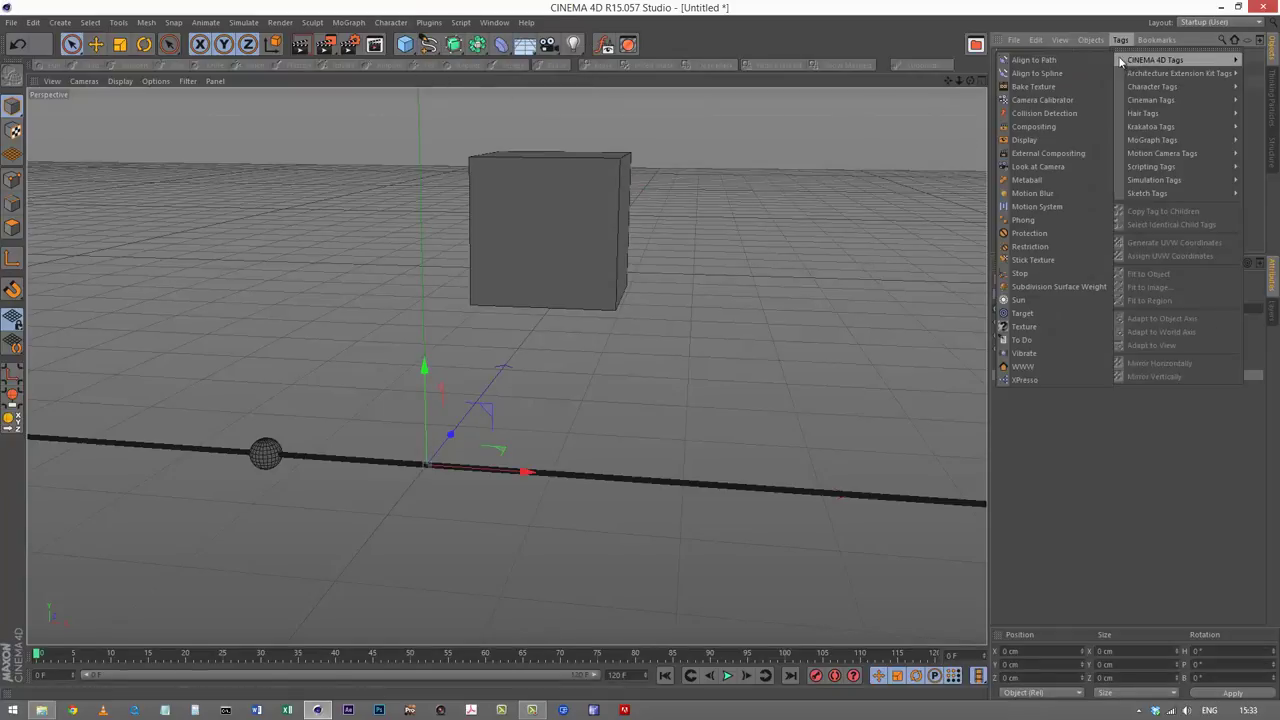
pyautogui.click(1026, 381)
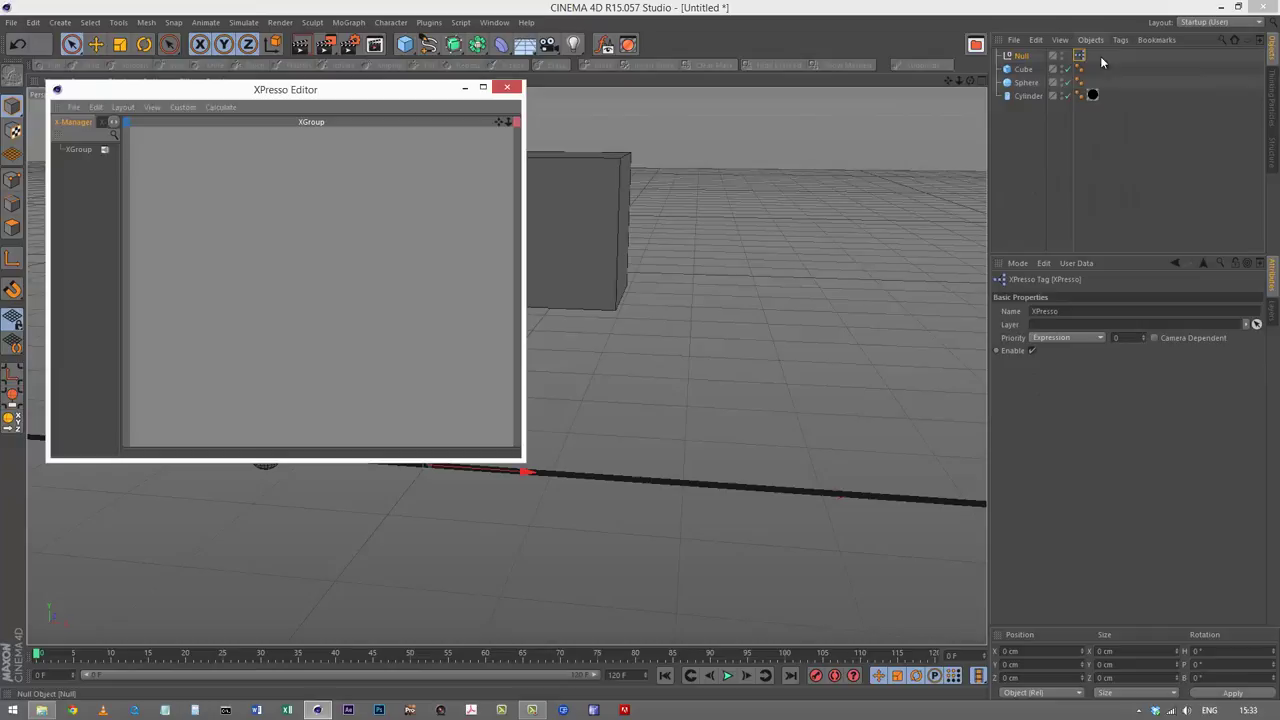
pyautogui.moveTo(393, 100); pyautogui.dragTo(557, 280)
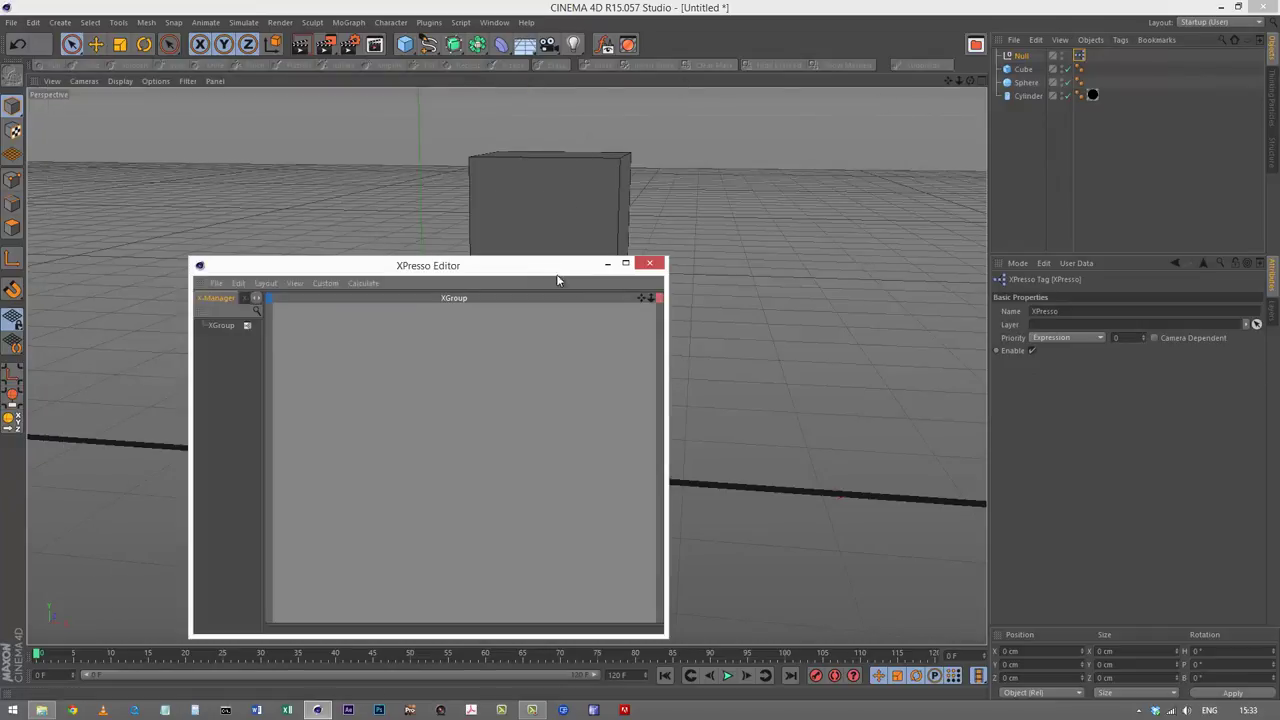
pyautogui.moveTo(627, 261); pyautogui.dragTo(701, 234)
# - Bring the Cube into the XPresso graph and browse its input ports to Coordinates > Global Rotation
pyautogui.moveTo(1045, 77); pyautogui.dragTo(703, 420)
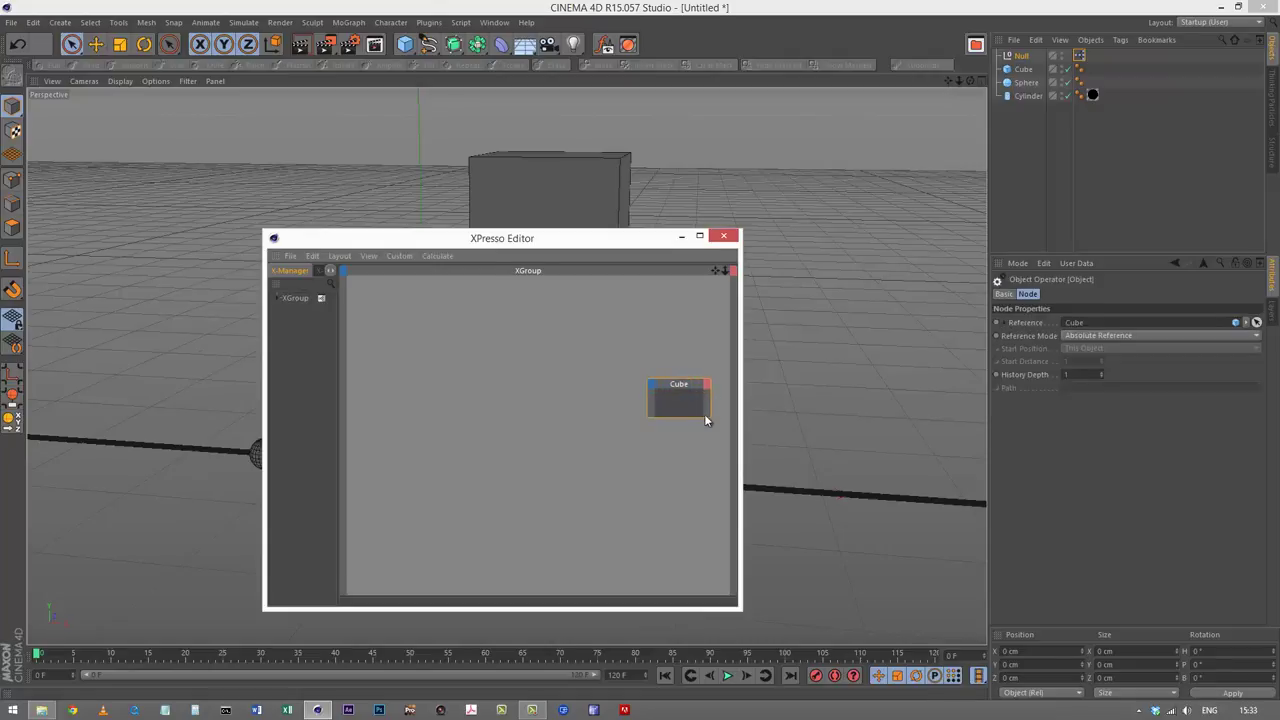
pyautogui.click(655, 388)
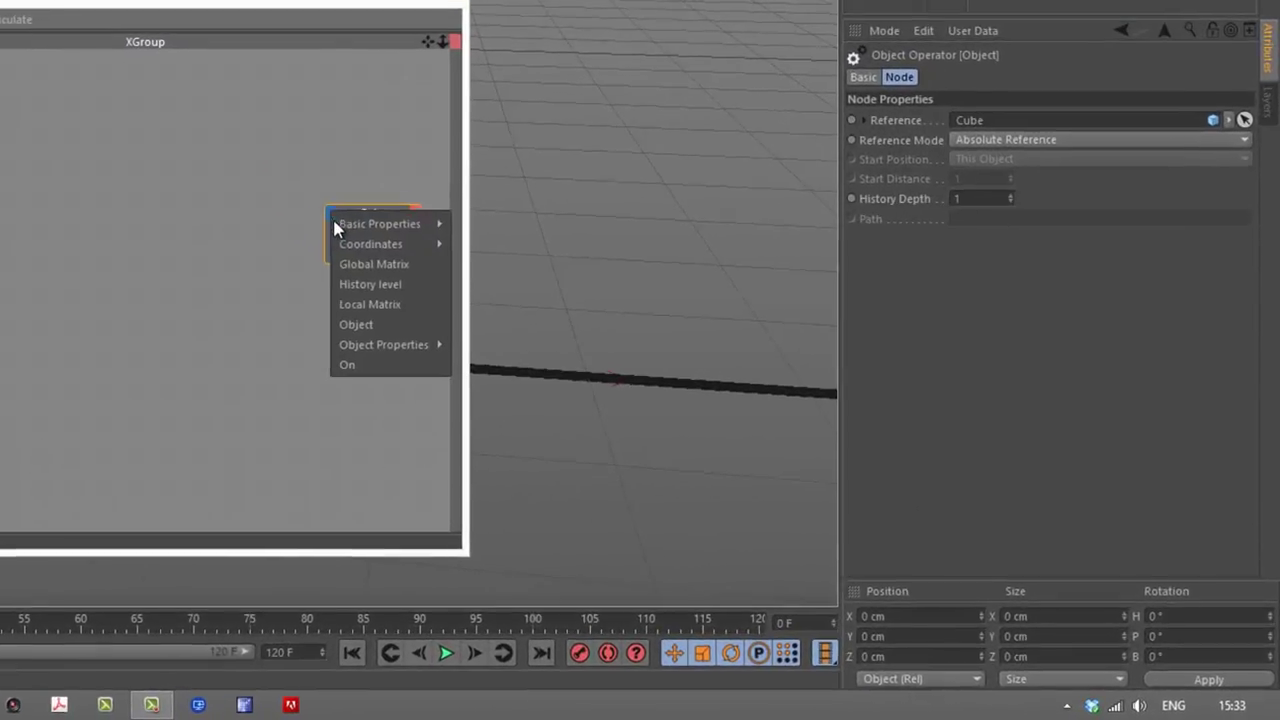
pyautogui.moveTo(430, 246)
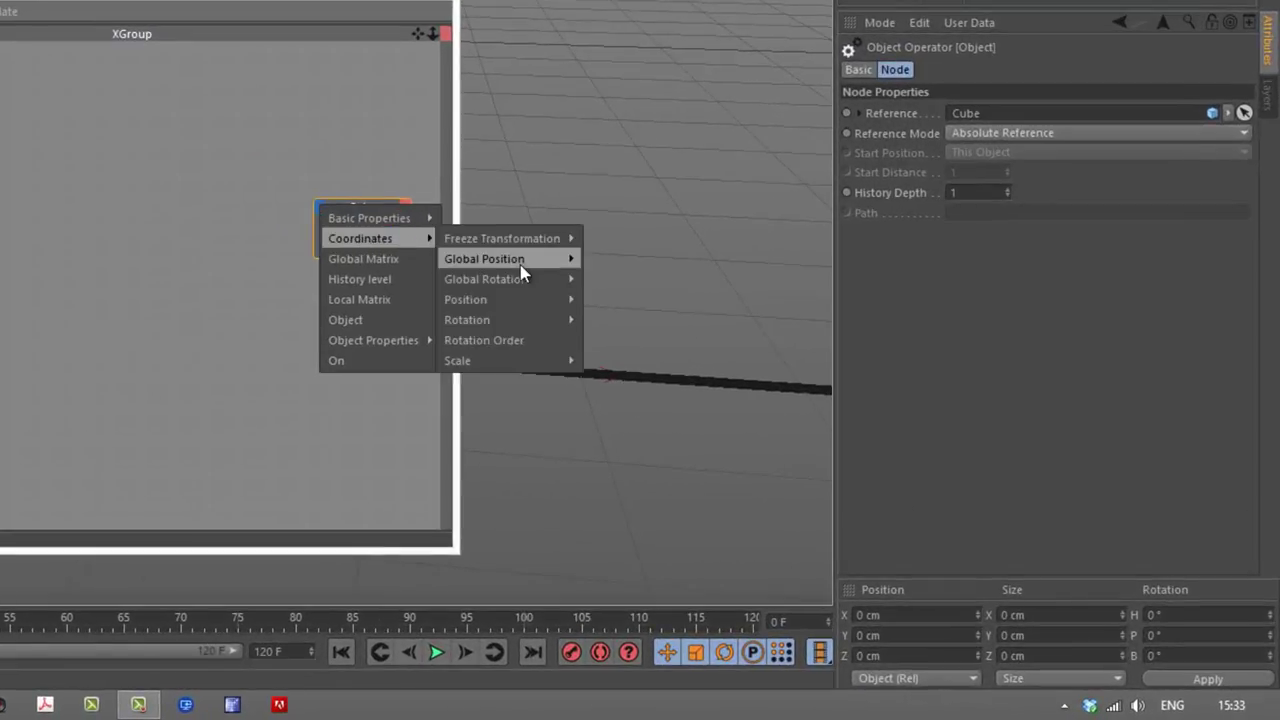
pyautogui.moveTo(520, 290)
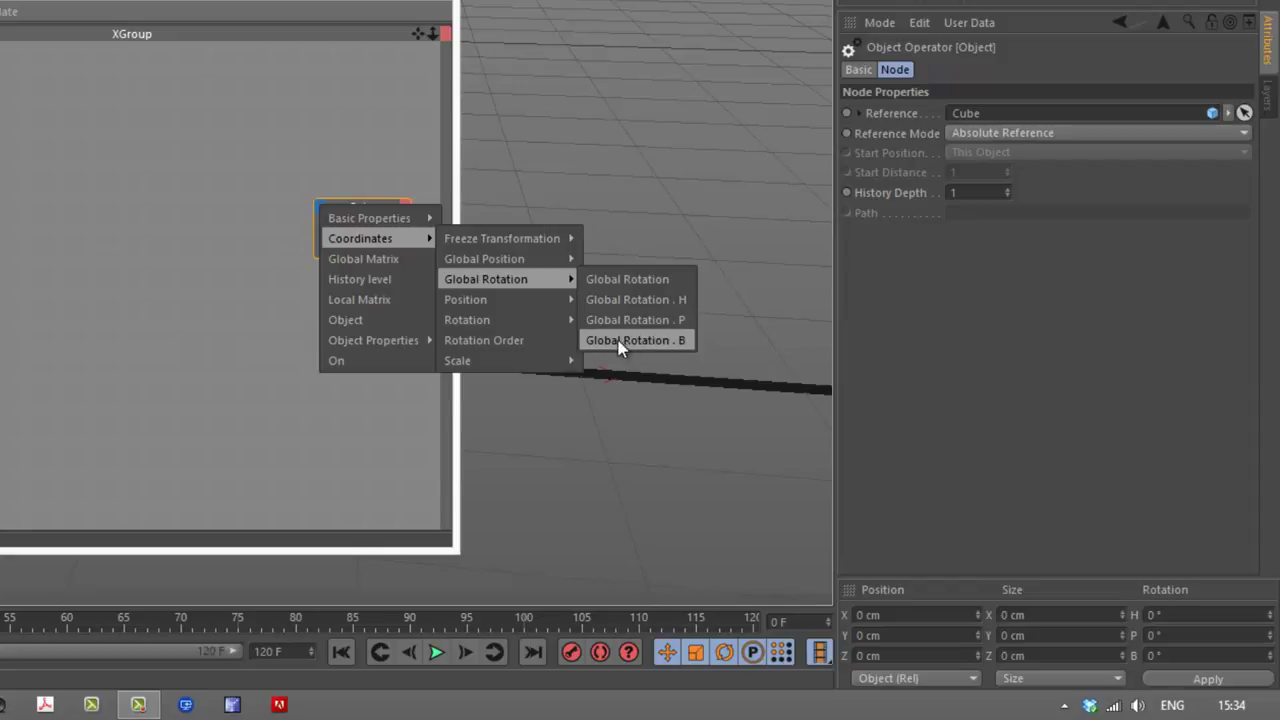
# - Give the Cube node a Global Rotation . B input and add the Sphere as a node
pyautogui.click(663, 345)
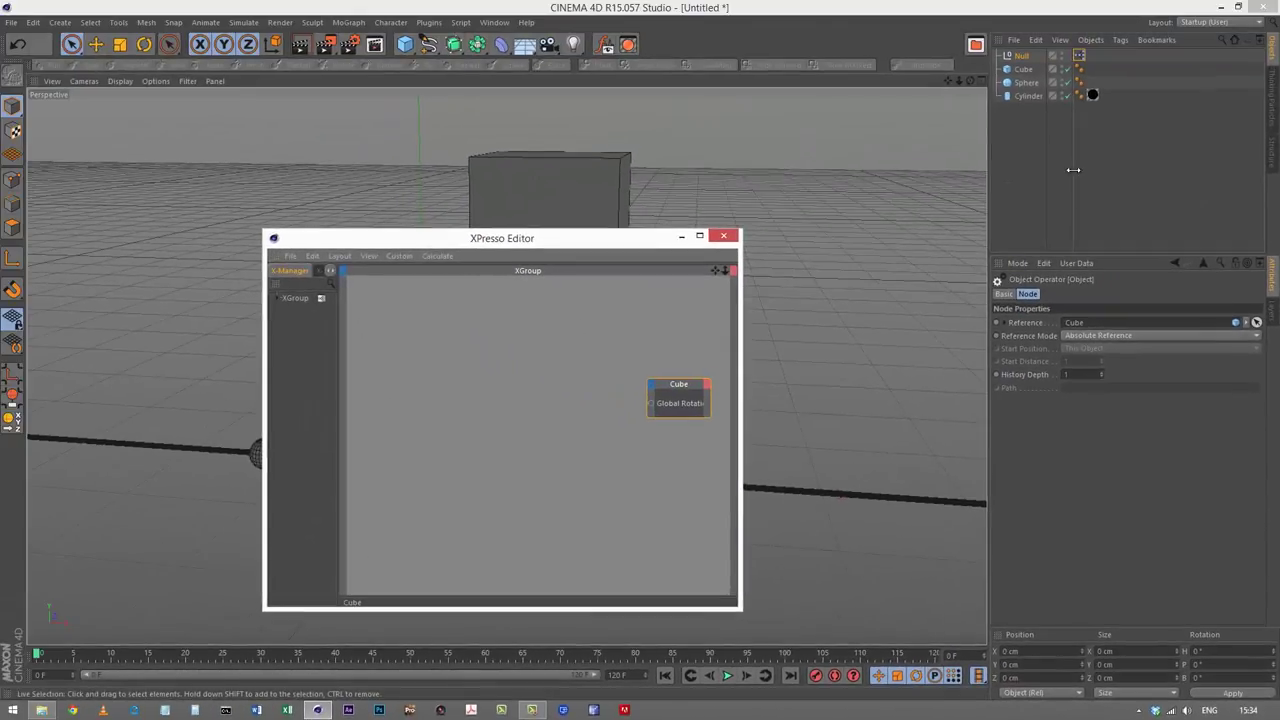
pyautogui.click(666, 386)
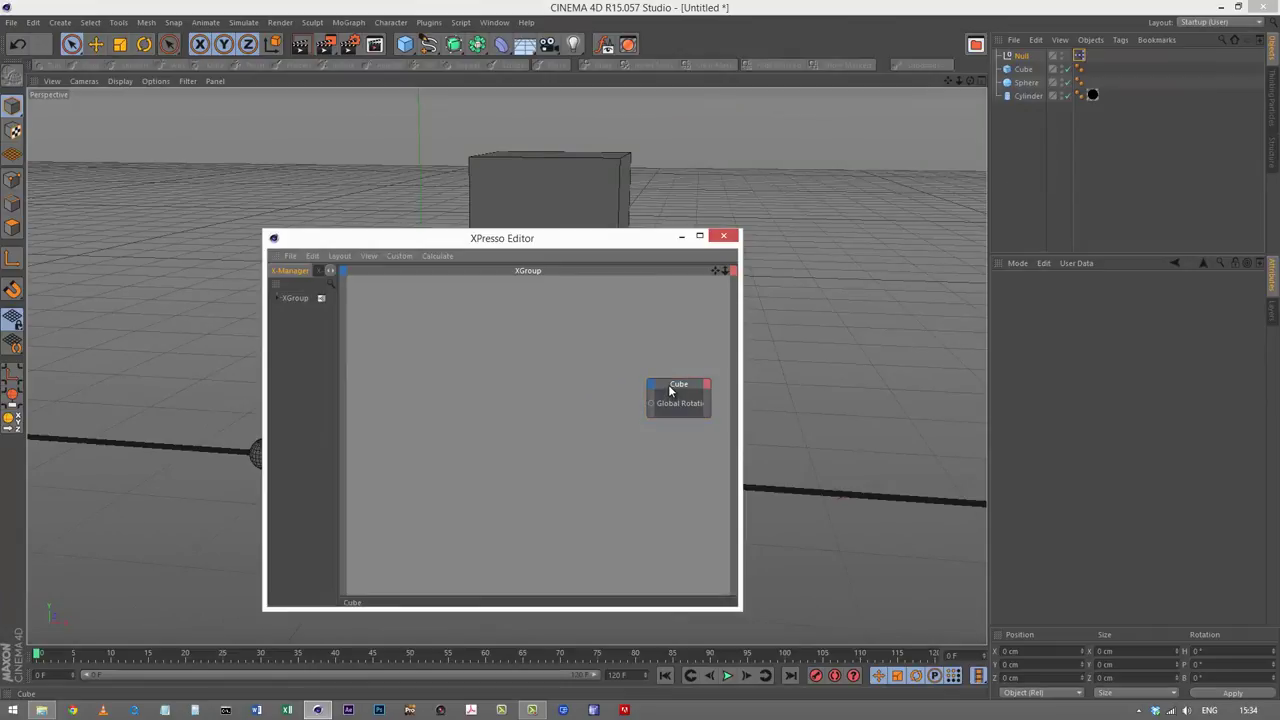
pyautogui.moveTo(687, 387); pyautogui.dragTo(667, 402)
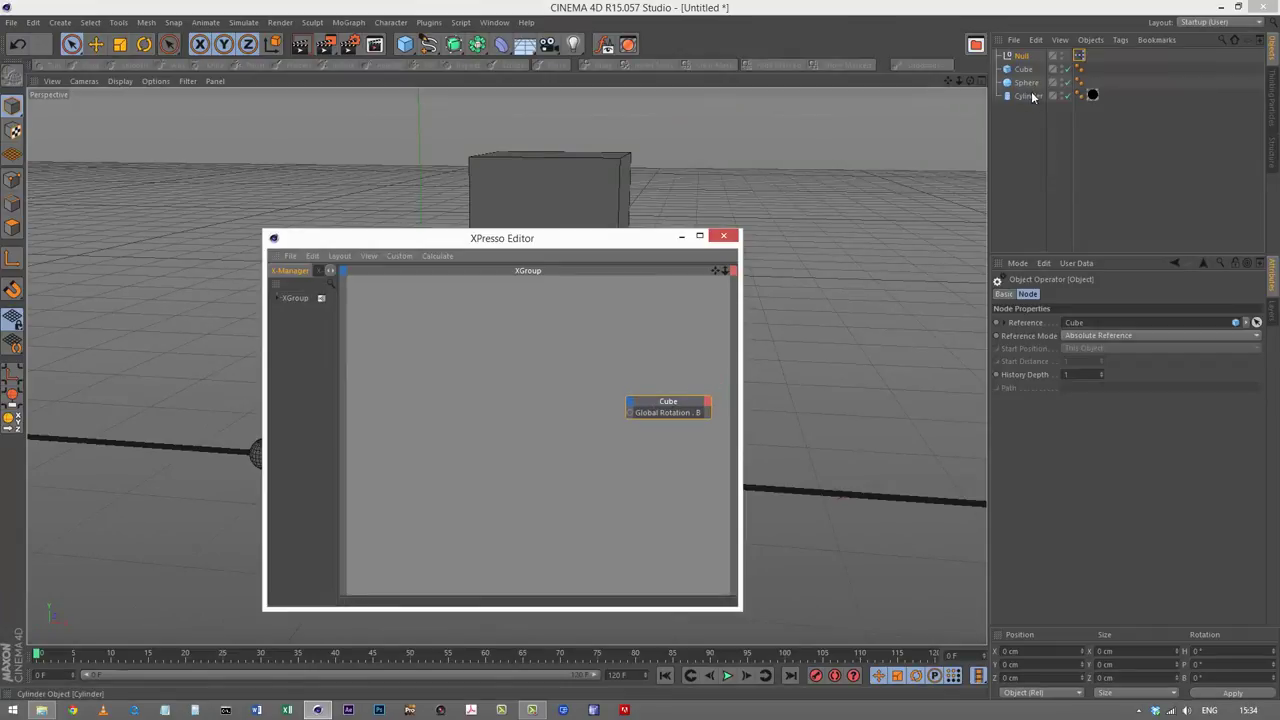
pyautogui.moveTo(1023, 88); pyautogui.dragTo(422, 404)
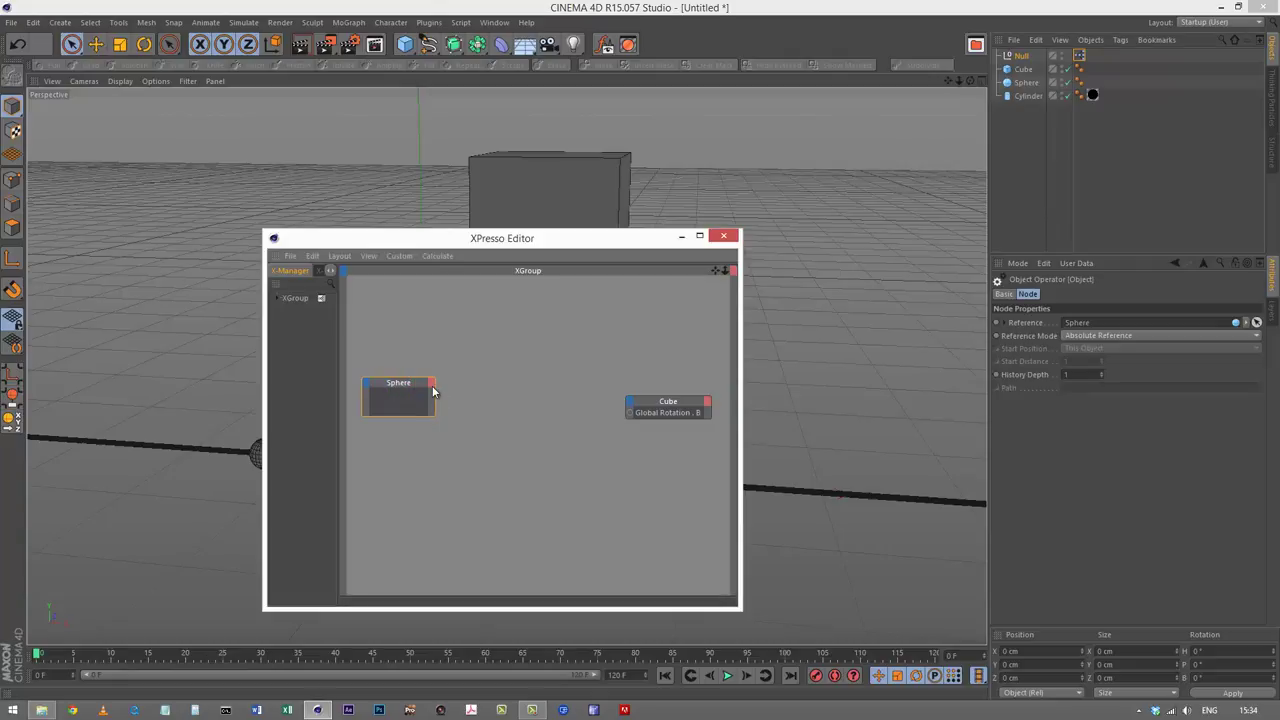
# - With the editor minimised, slide the sphere along X in the viewport
pyautogui.click(681, 236)
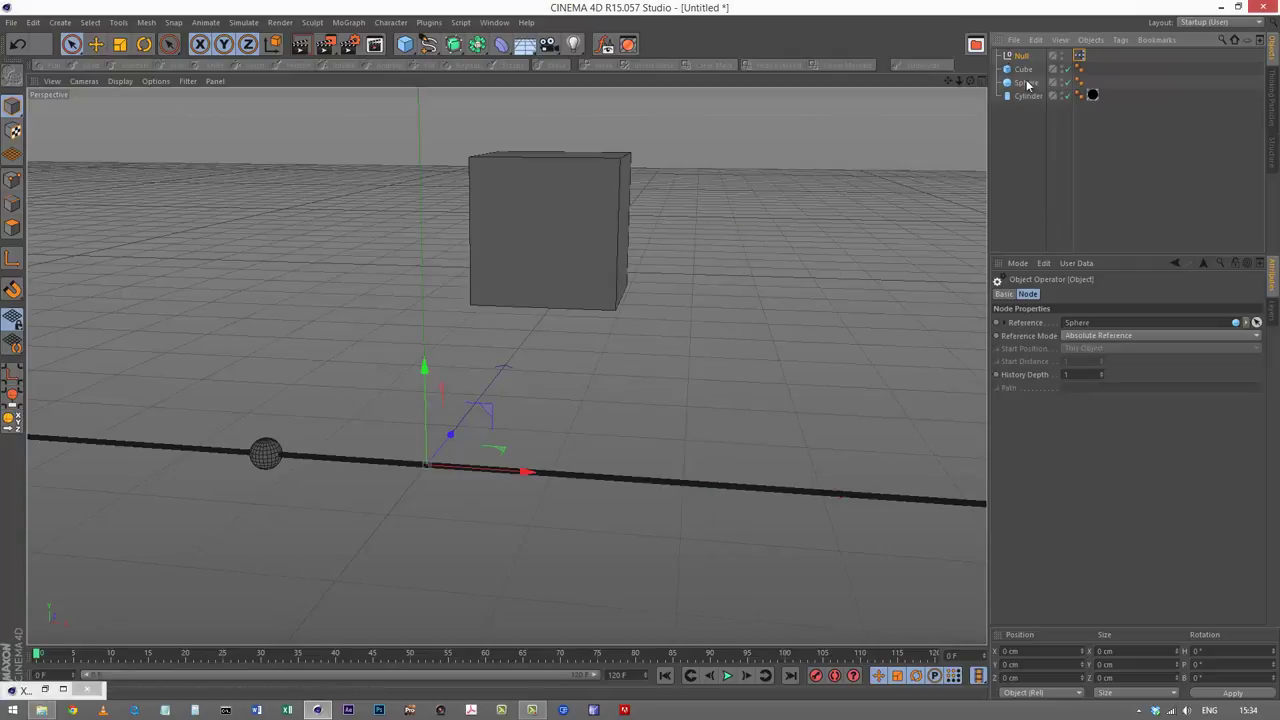
pyautogui.click(265, 455)
pyautogui.moveTo(357, 460); pyautogui.dragTo(333, 476)
pyautogui.click(62, 689)
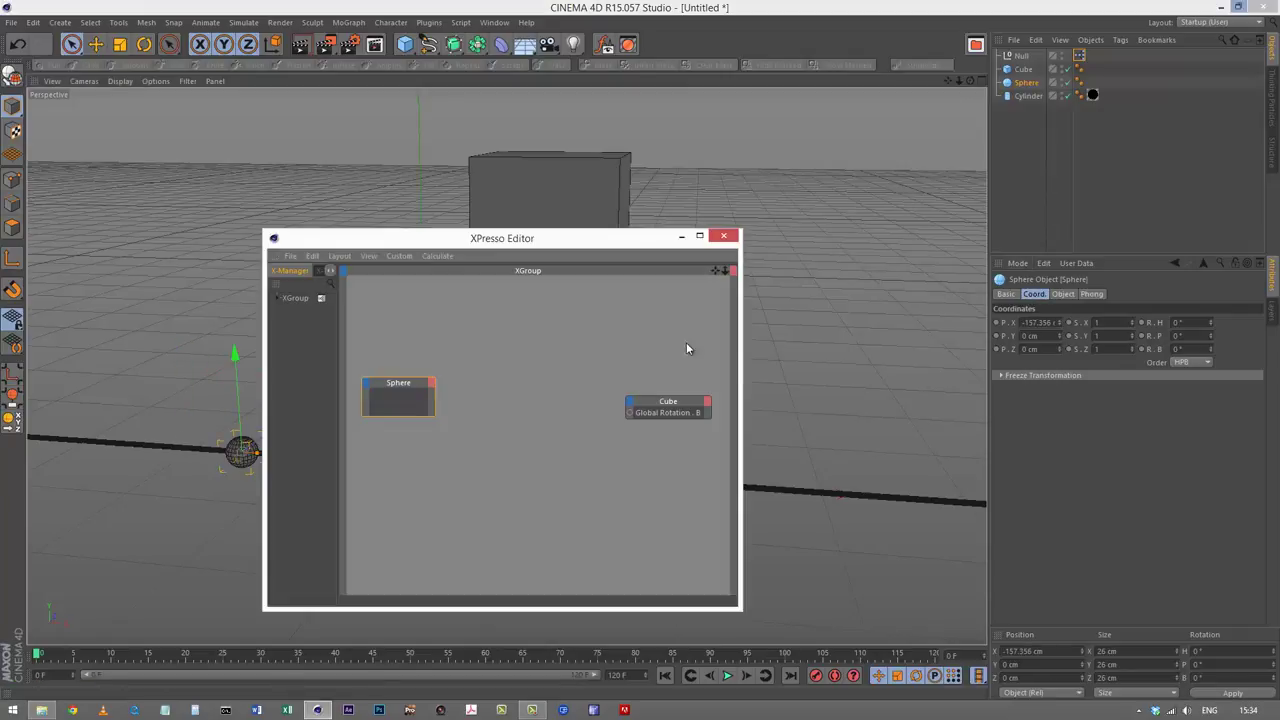
# - Add a Global Position . X output to the Sphere node and tidy the node layout
pyautogui.click(432, 384)
pyautogui.moveTo(462, 404)
pyautogui.moveTo(560, 417)
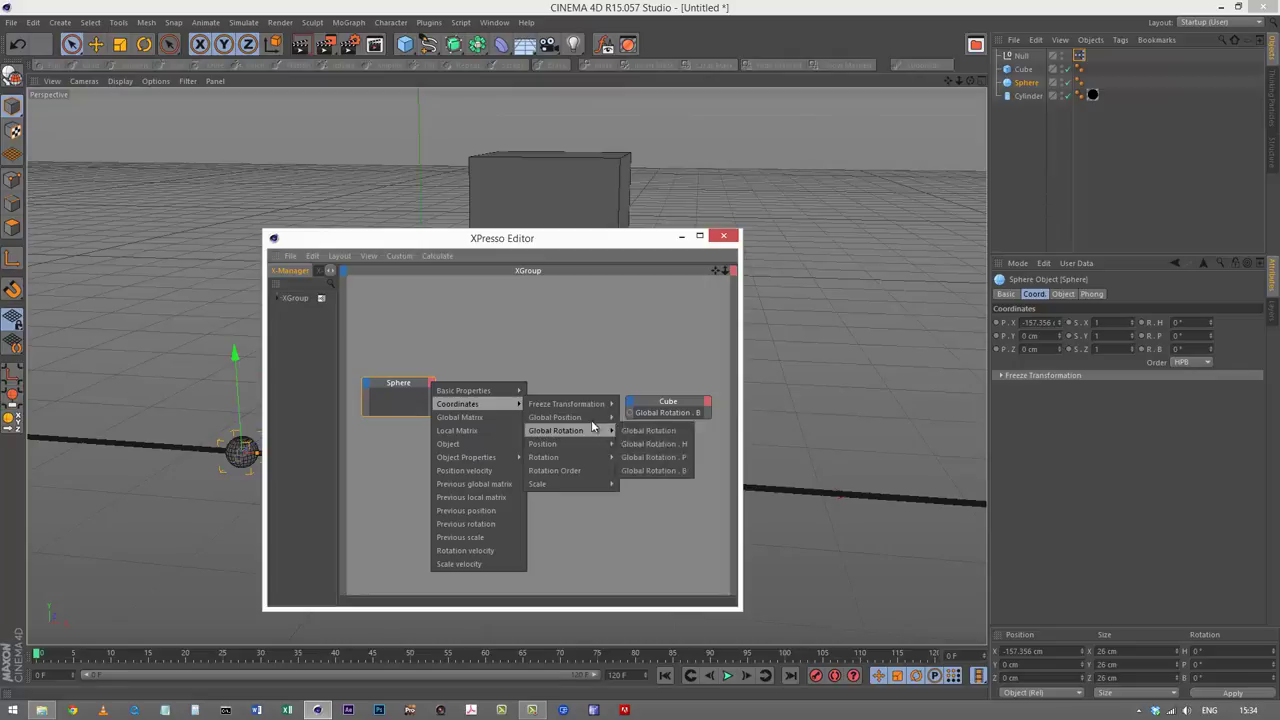
pyautogui.click(661, 431)
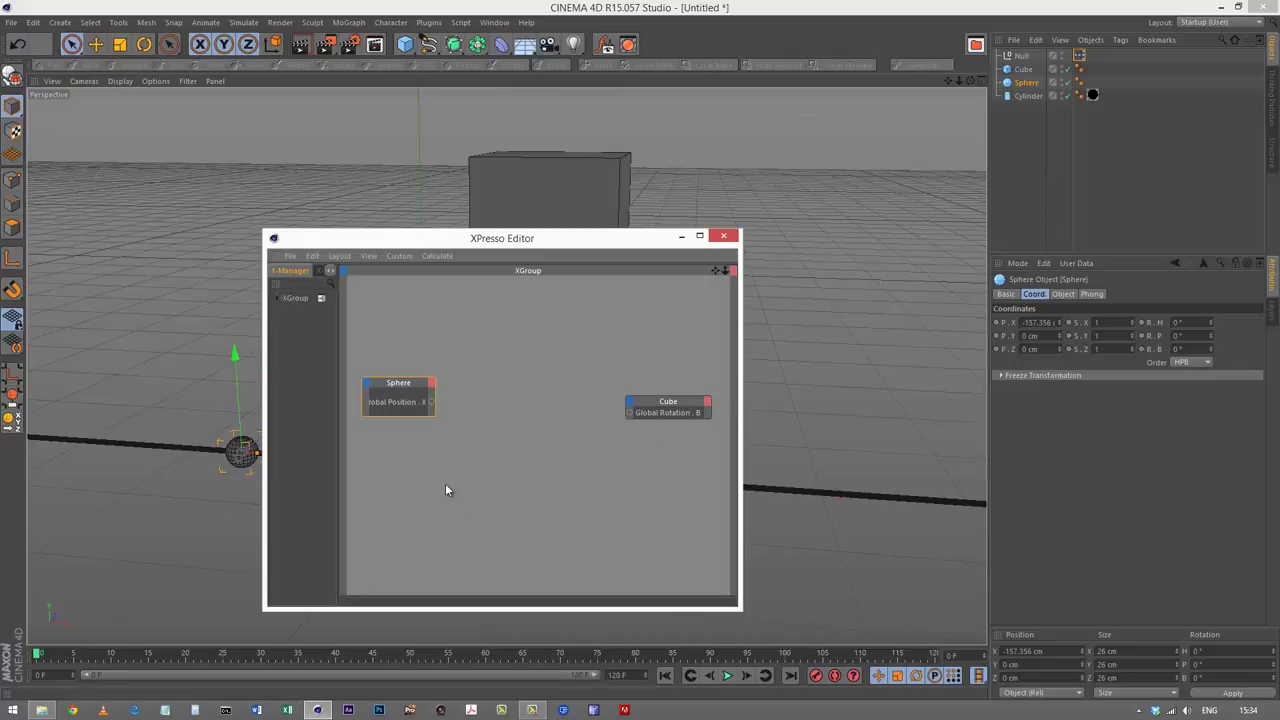
pyautogui.moveTo(433, 415); pyautogui.dragTo(454, 430)
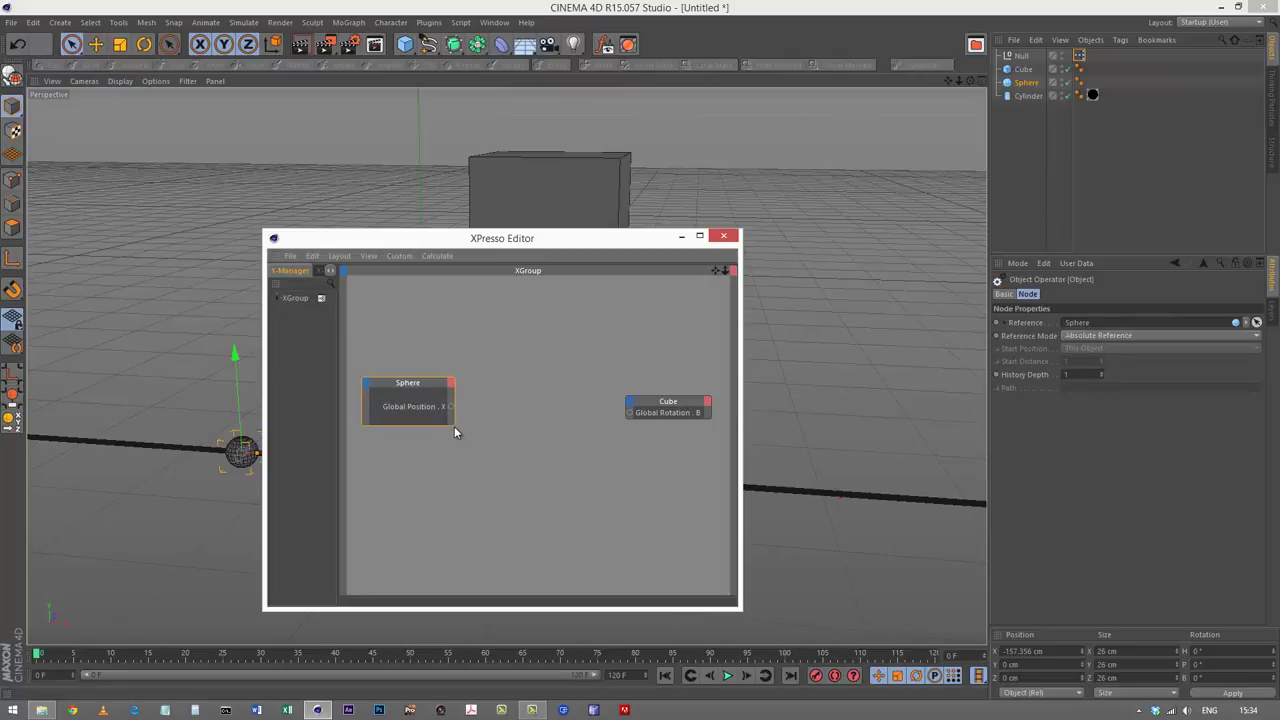
pyautogui.moveTo(655, 410); pyautogui.dragTo(646, 402)
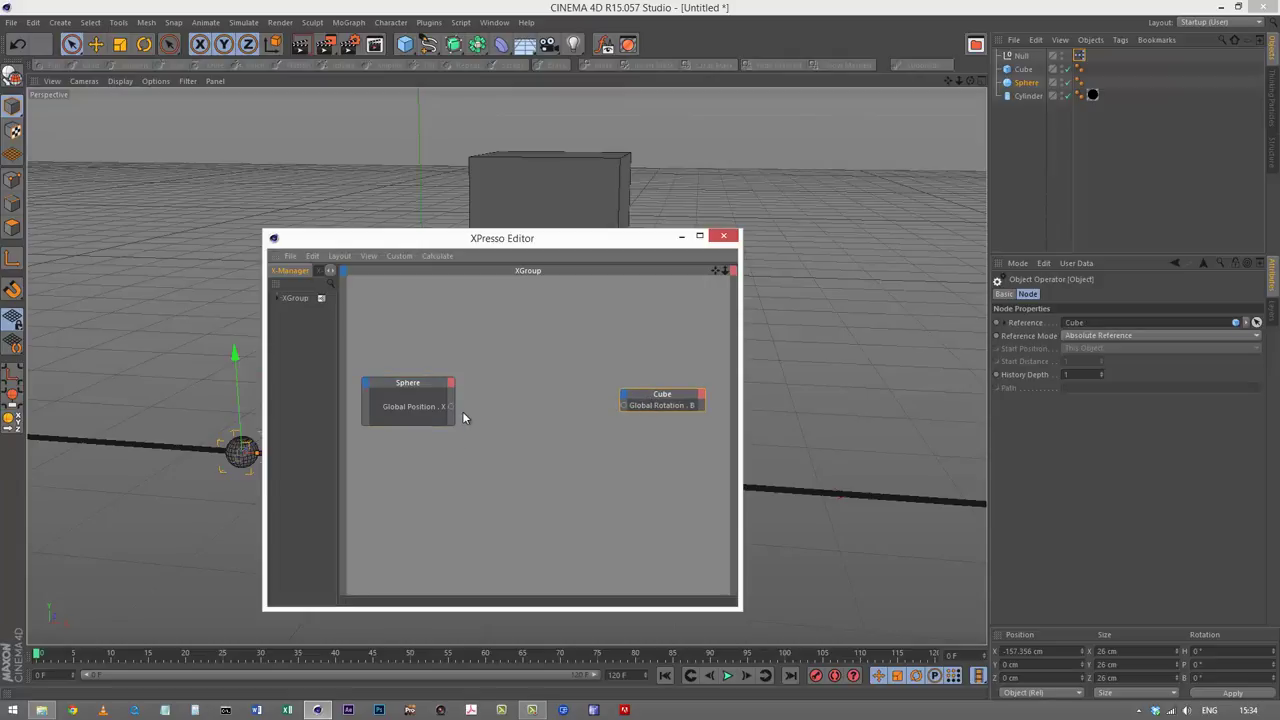
# - Wire Sphere Global Position . X into Cube Global Rotation . B, then sweep the sphere to watch the cube bank
pyautogui.moveTo(450, 406); pyautogui.dragTo(624, 405)
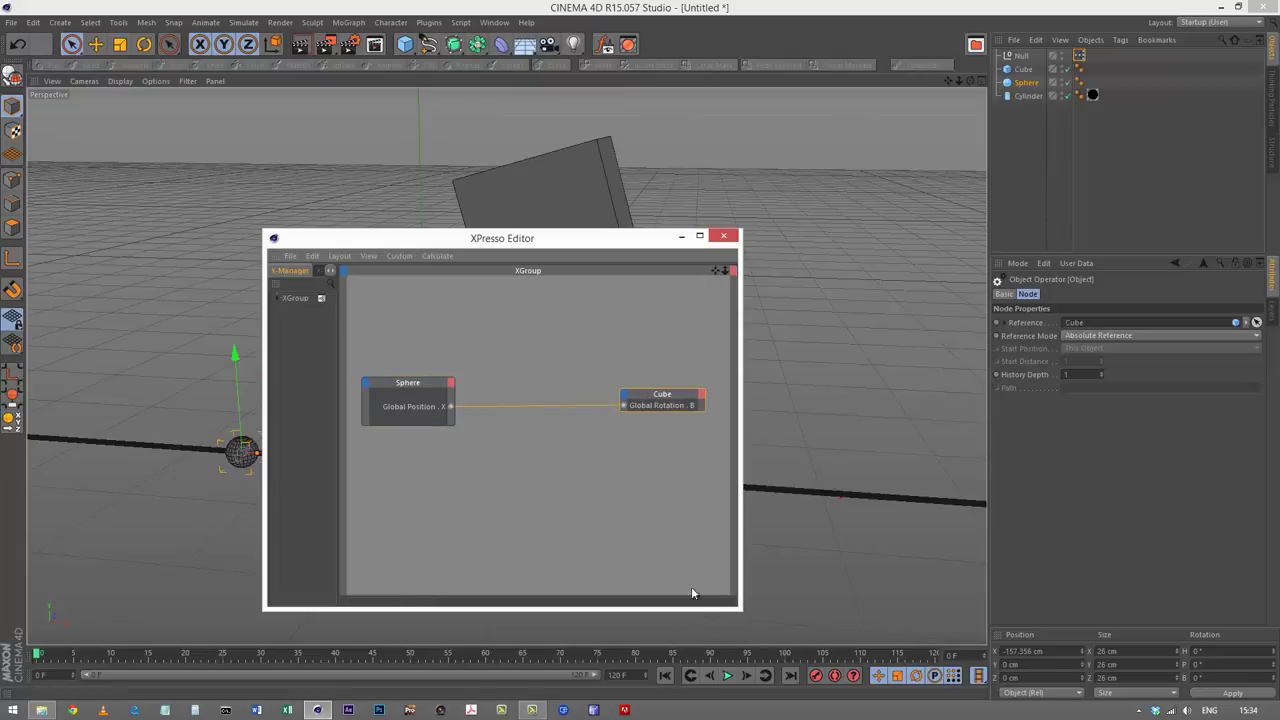
pyautogui.click(682, 237)
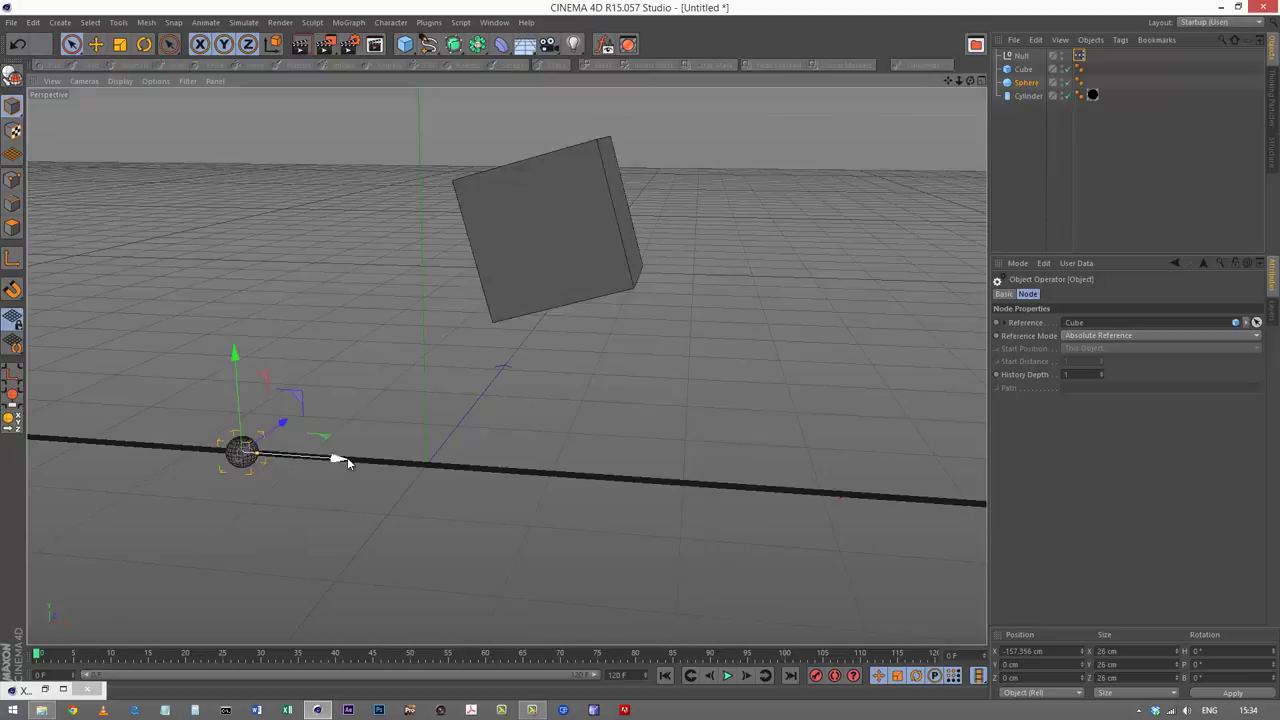
pyautogui.moveTo(347, 457); pyautogui.dragTo(177, 460)
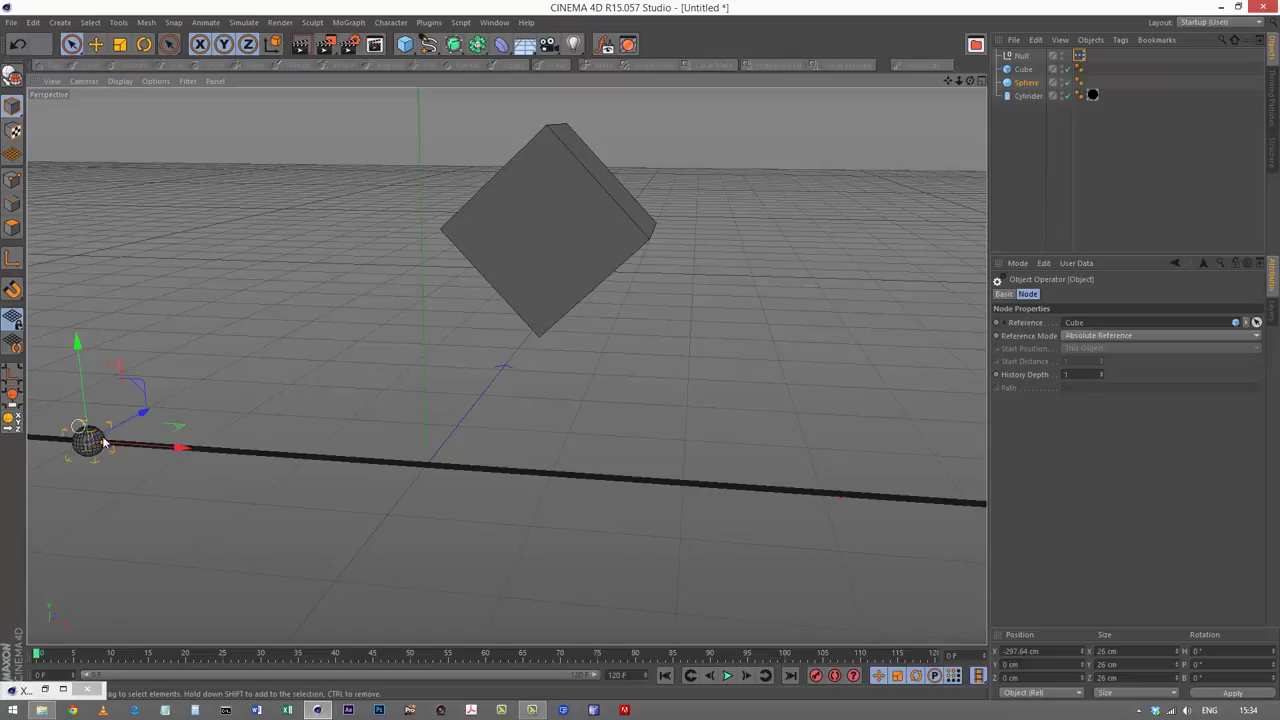
pyautogui.moveTo(177, 446); pyautogui.dragTo(208, 450)
# - Delete the direct Sphere-to-Cube wire in the XPresso graph
pyautogui.click(44, 690)
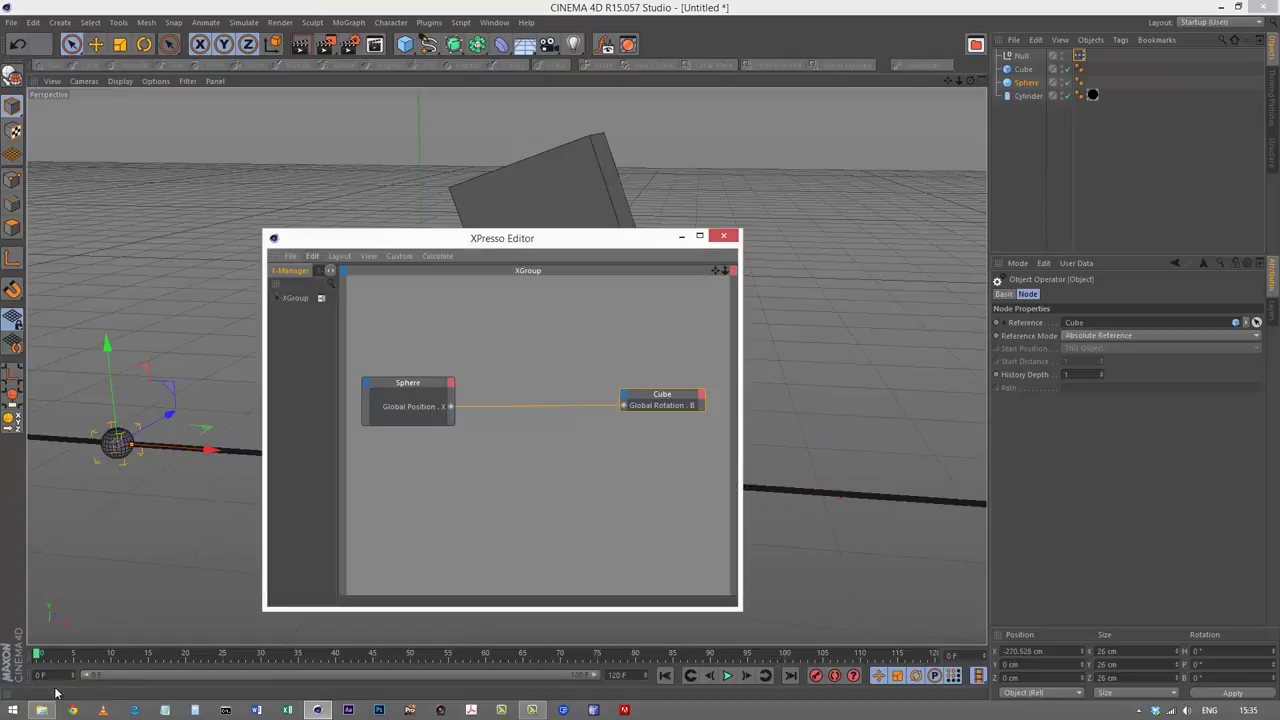
pyautogui.press('Delete')
pyautogui.moveTo(660, 400); pyautogui.dragTo(667, 401)
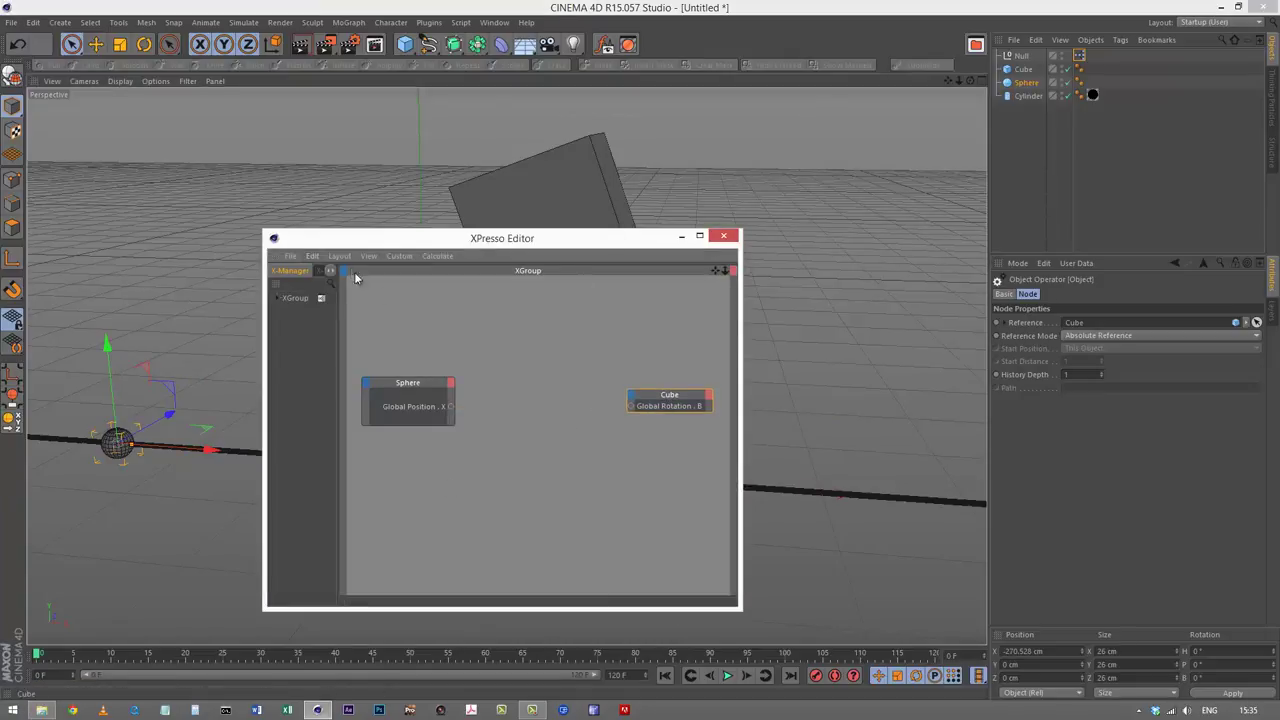
# - Search the X-Pool operator library for 'range' to find the Range Mapper
pyautogui.moveTo(264, 274); pyautogui.dragTo(181, 281)
pyautogui.click(245, 270)
pyautogui.click(260, 285)
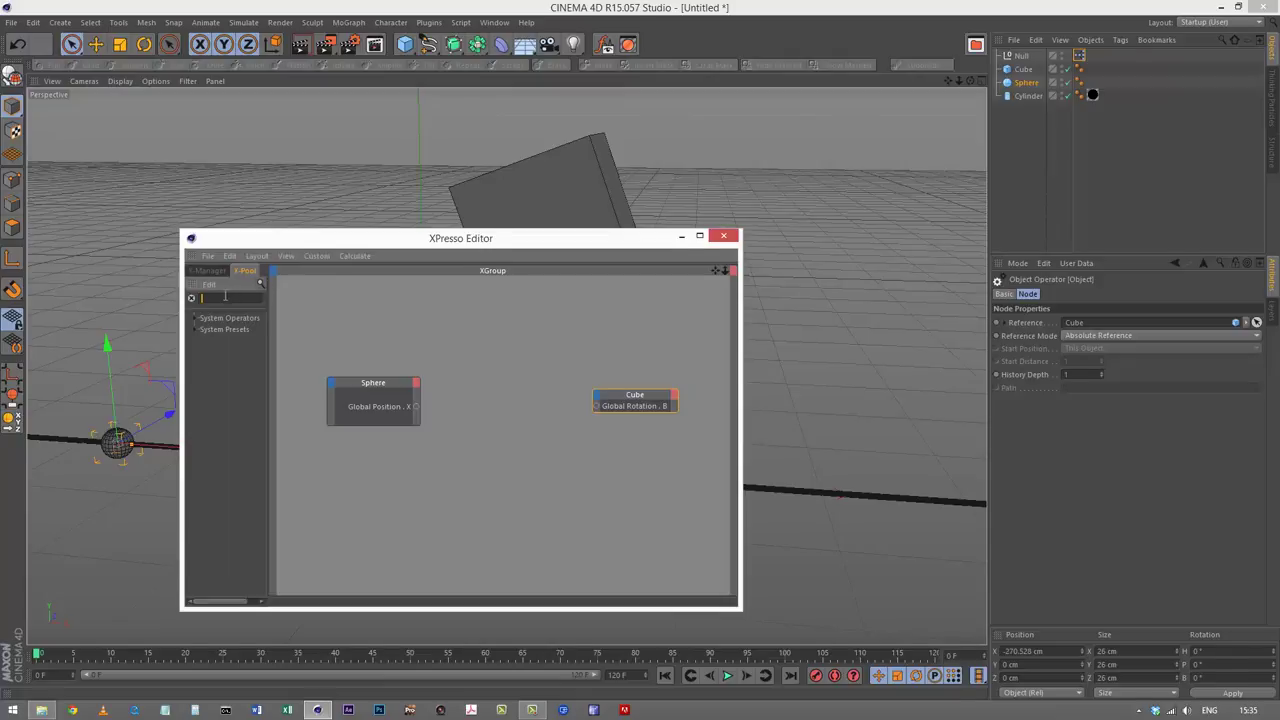
pyautogui.write('range')
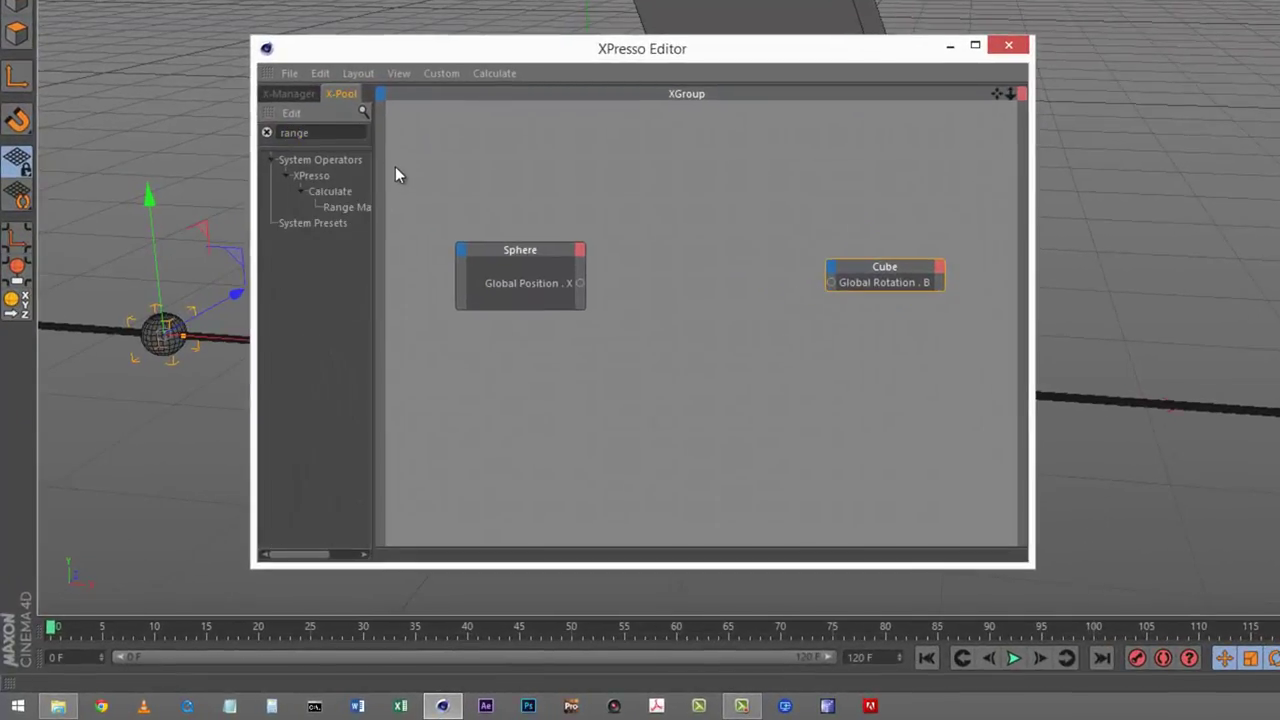
pyautogui.moveTo(381, 184); pyautogui.dragTo(709, 264)
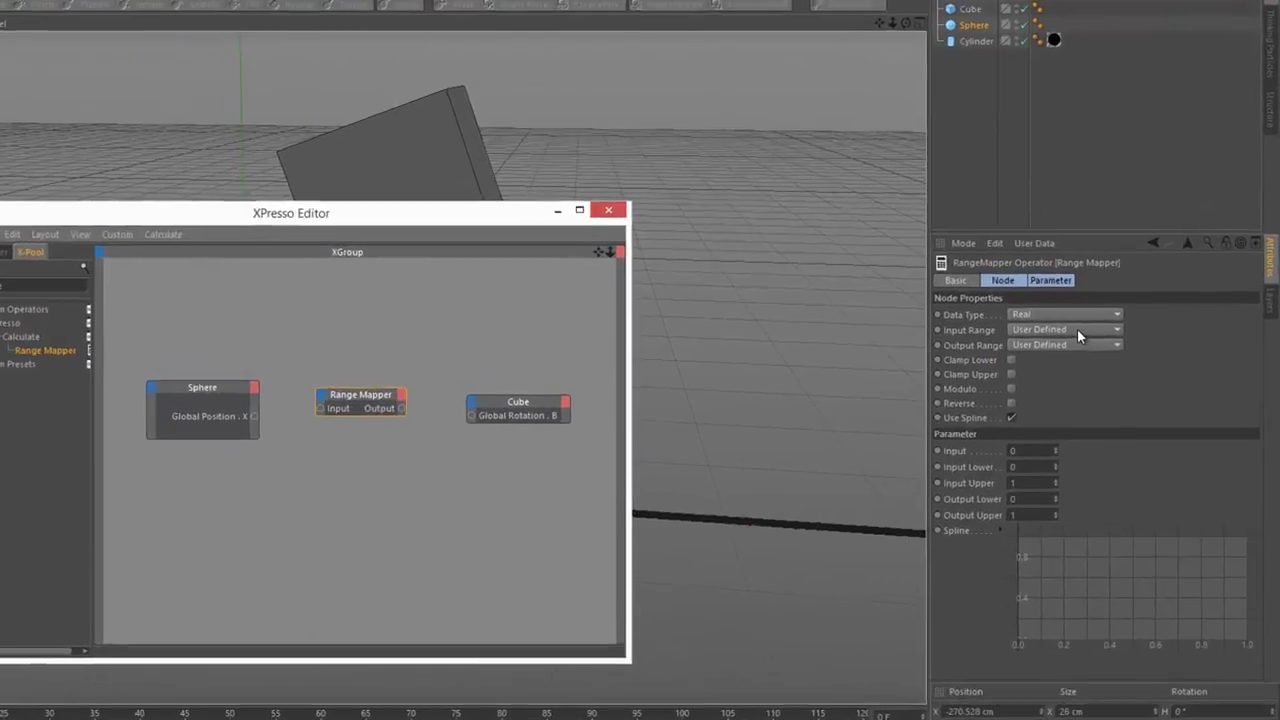
# - Keep the Range Mapper's Input Range User Defined and set its Output Range to Degree
pyautogui.click(1100, 334)
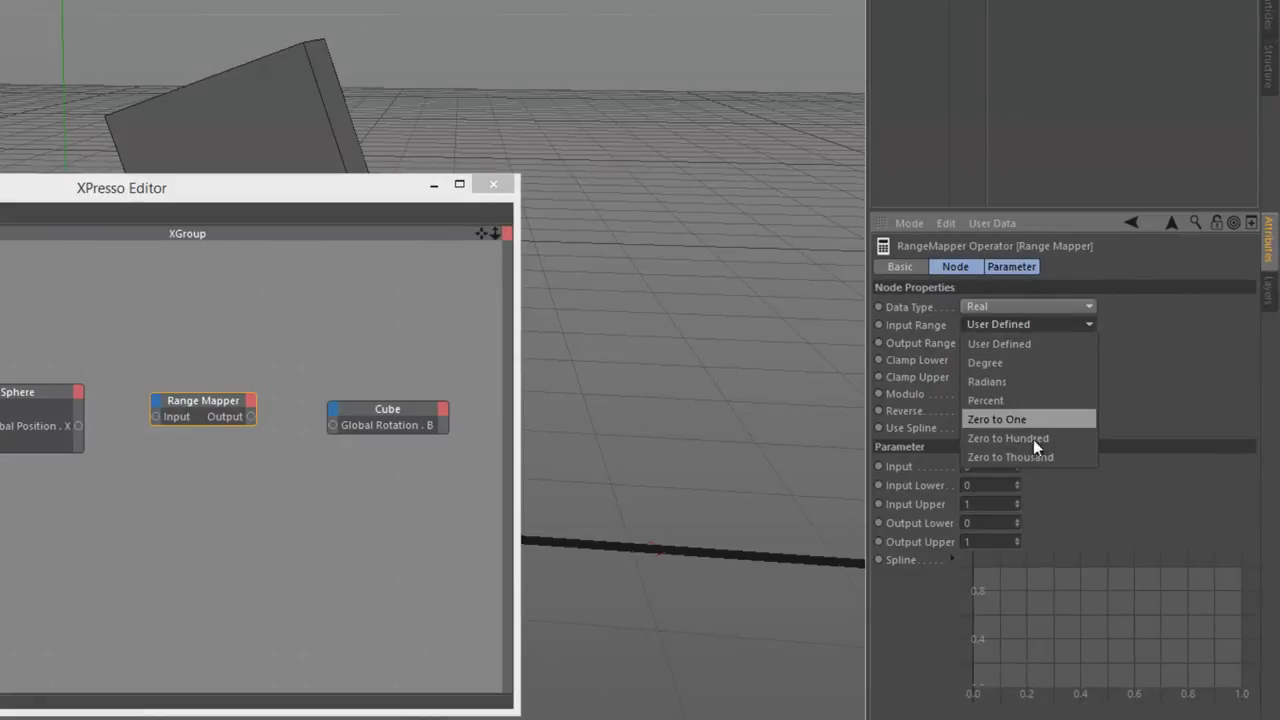
pyautogui.click(977, 325)
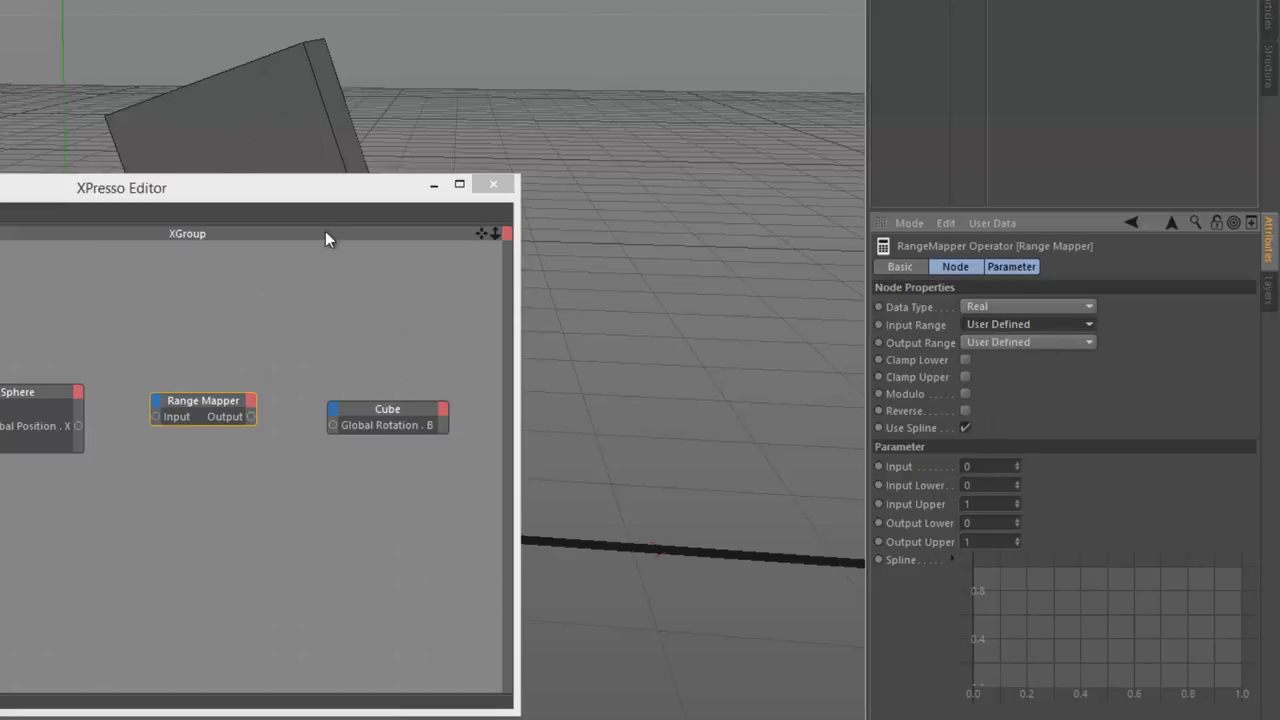
pyautogui.click(1043, 342)
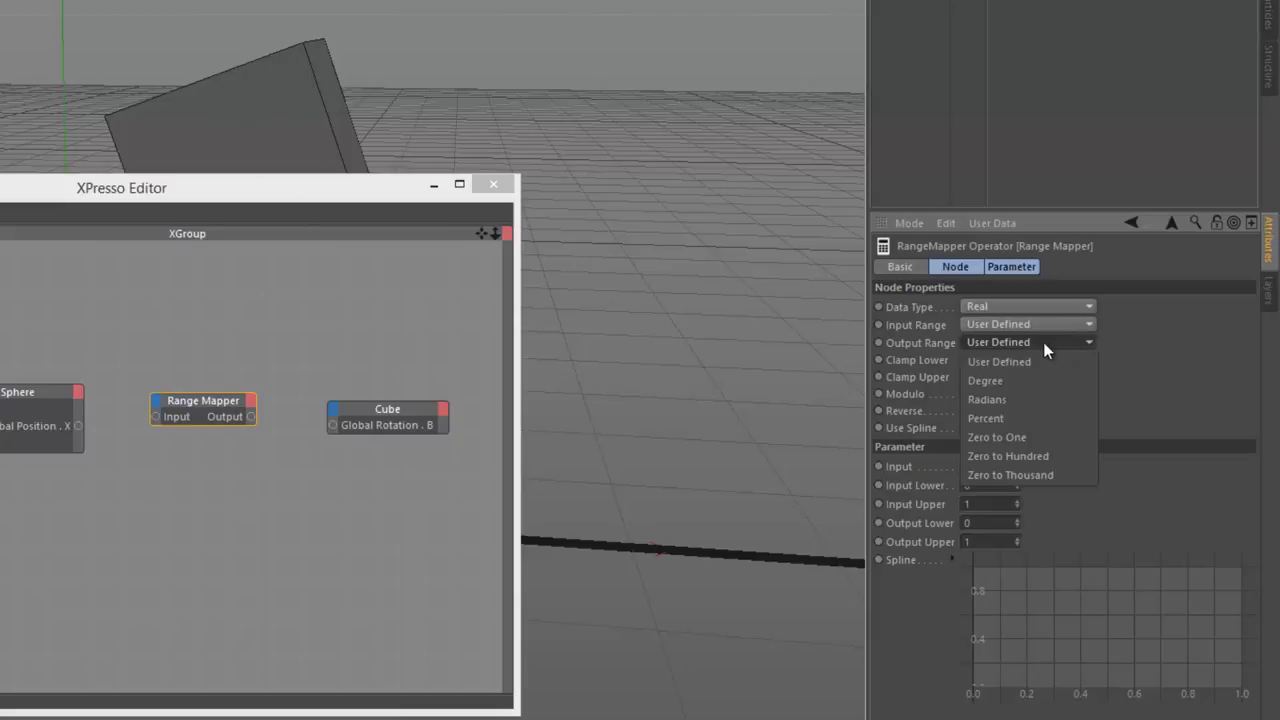
pyautogui.click(1007, 380)
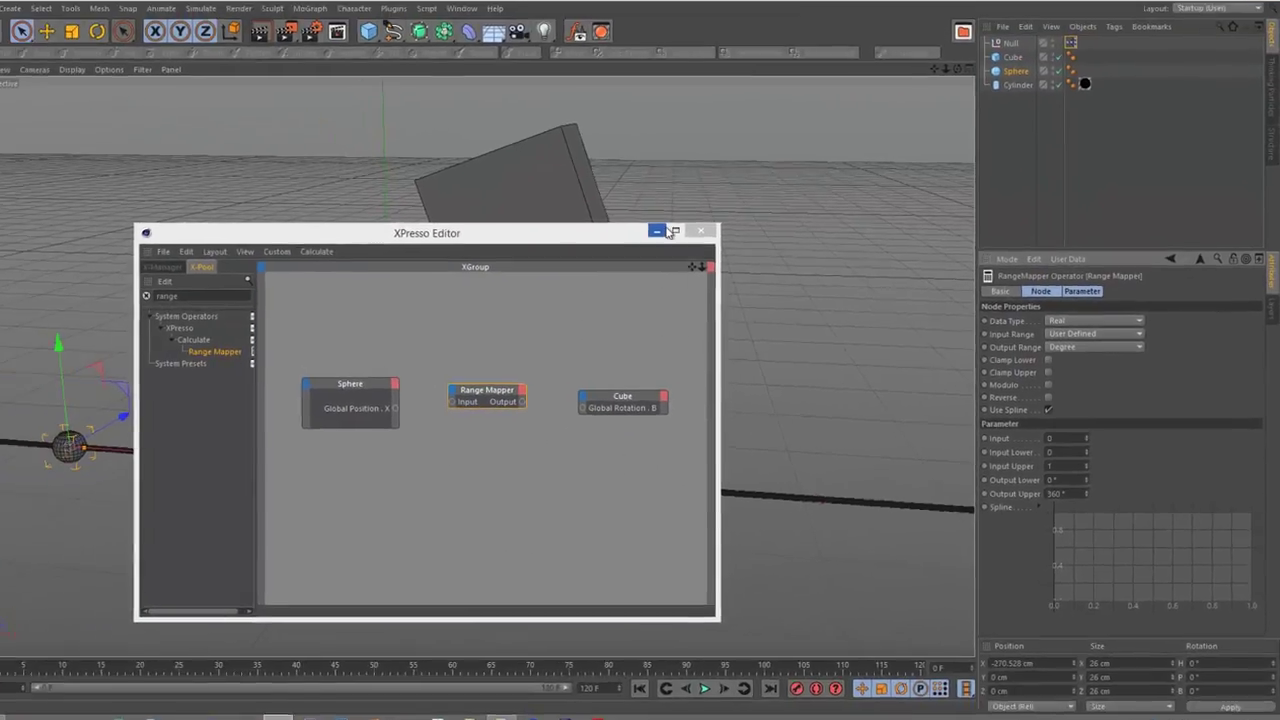
# - Close the XPresso Editor and slide the sphere to the rod's right end at X ≈302.5 cm
pyautogui.click(493, 184)
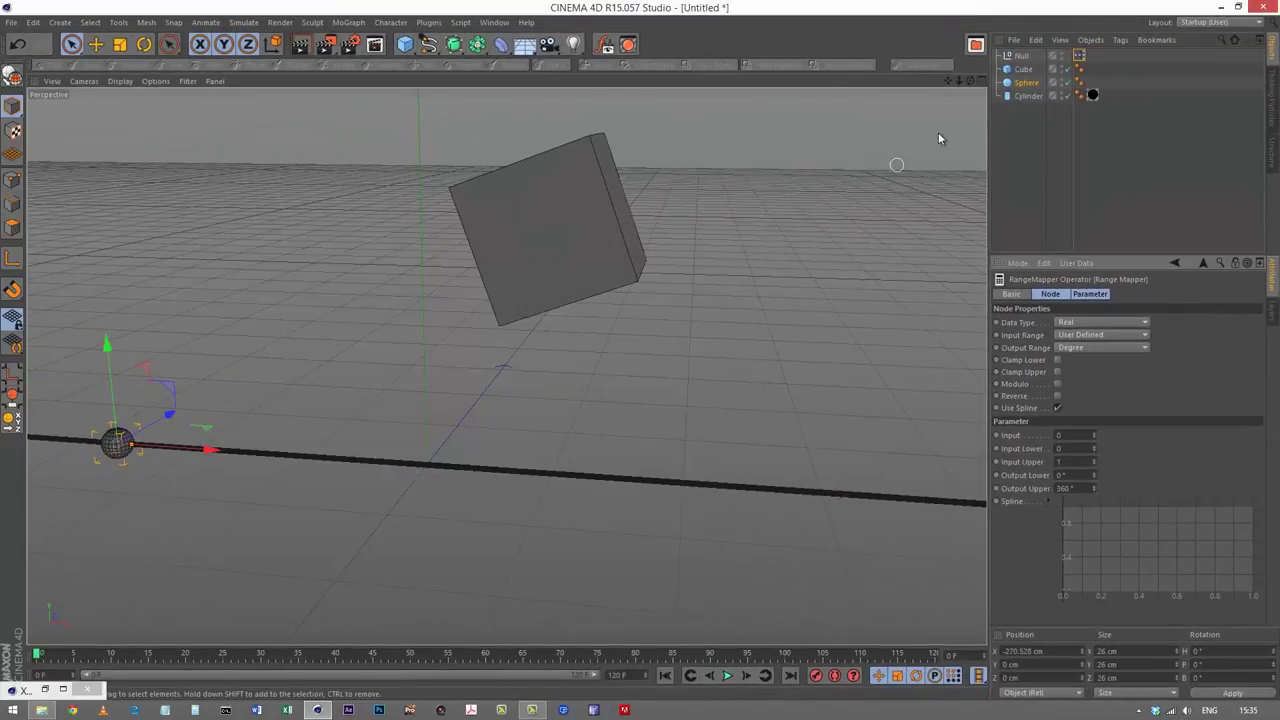
pyautogui.click(1026, 82)
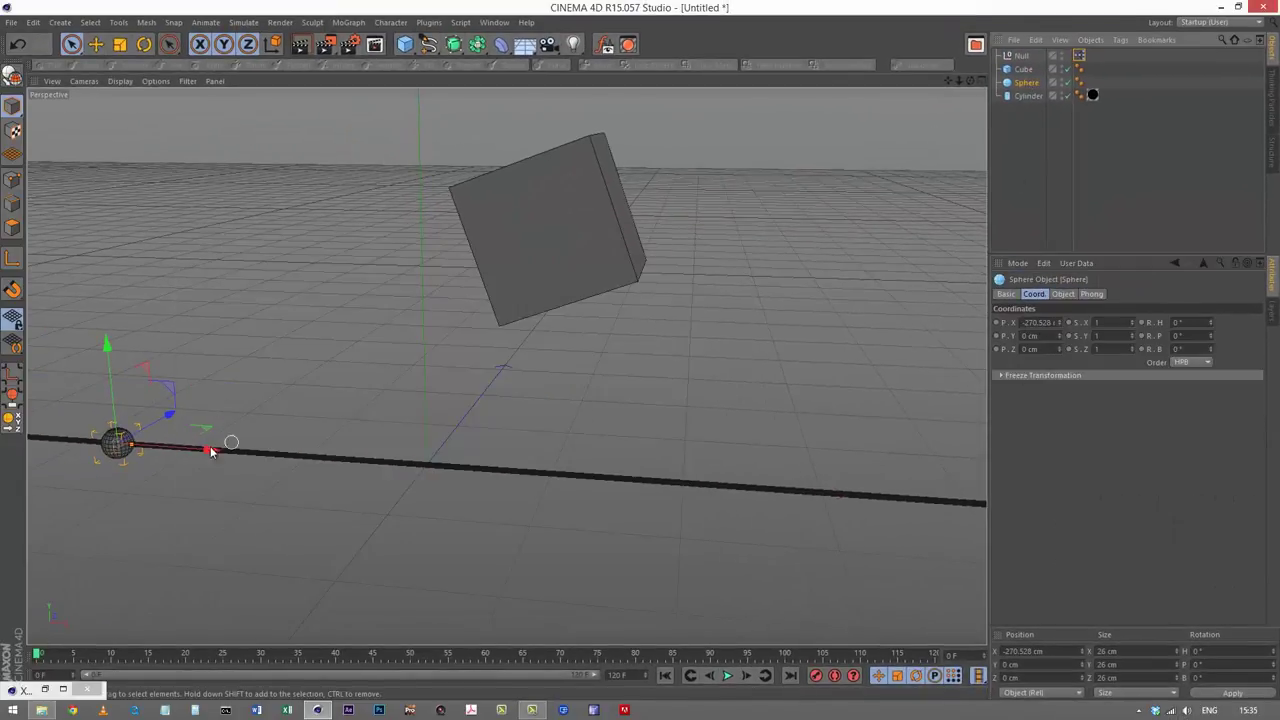
pyautogui.moveTo(208, 449); pyautogui.dragTo(165, 455)
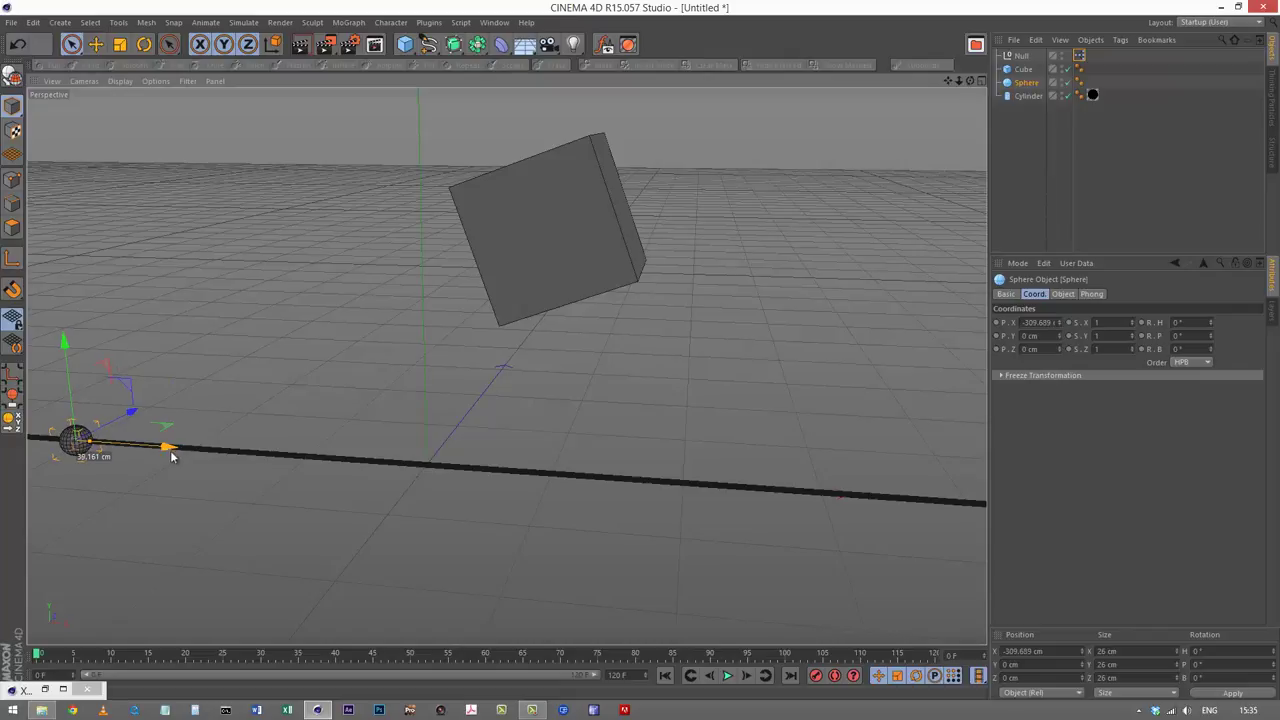
pyautogui.moveTo(172, 456); pyautogui.dragTo(935, 470)
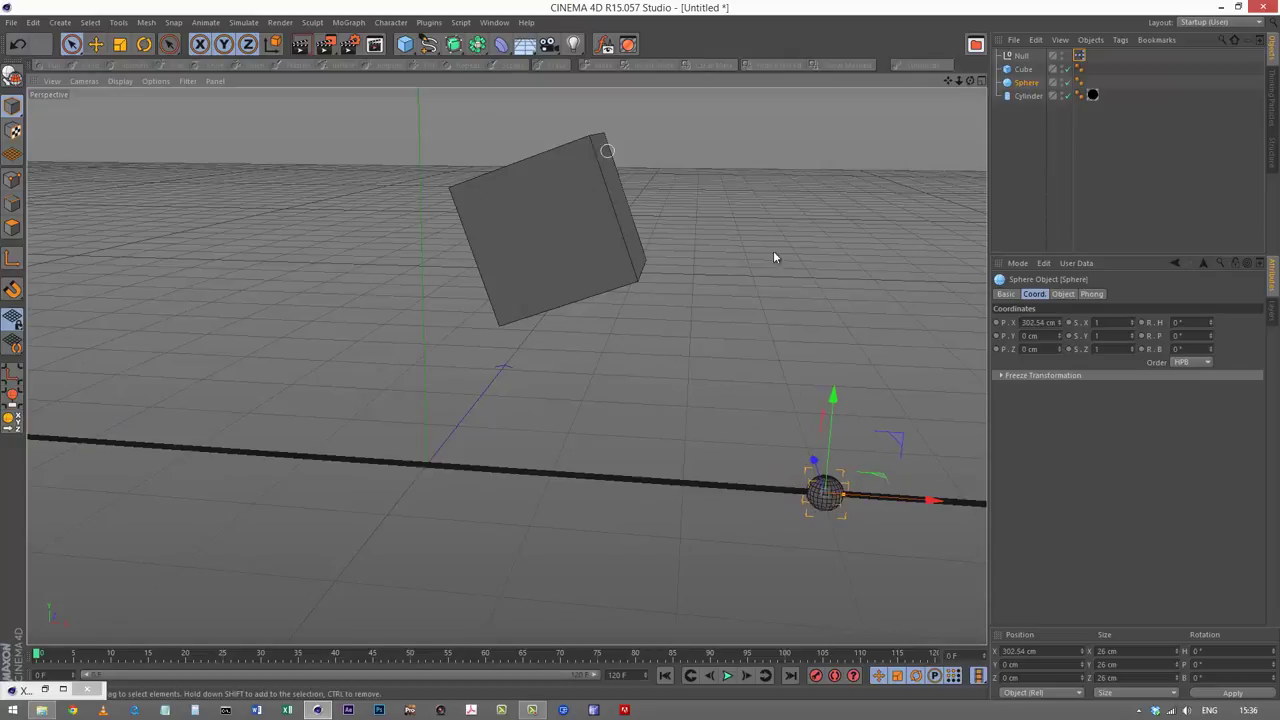
# - Set the Range Mapper's Input Lower to -300 and Input Upper to 300
pyautogui.click(44, 689)
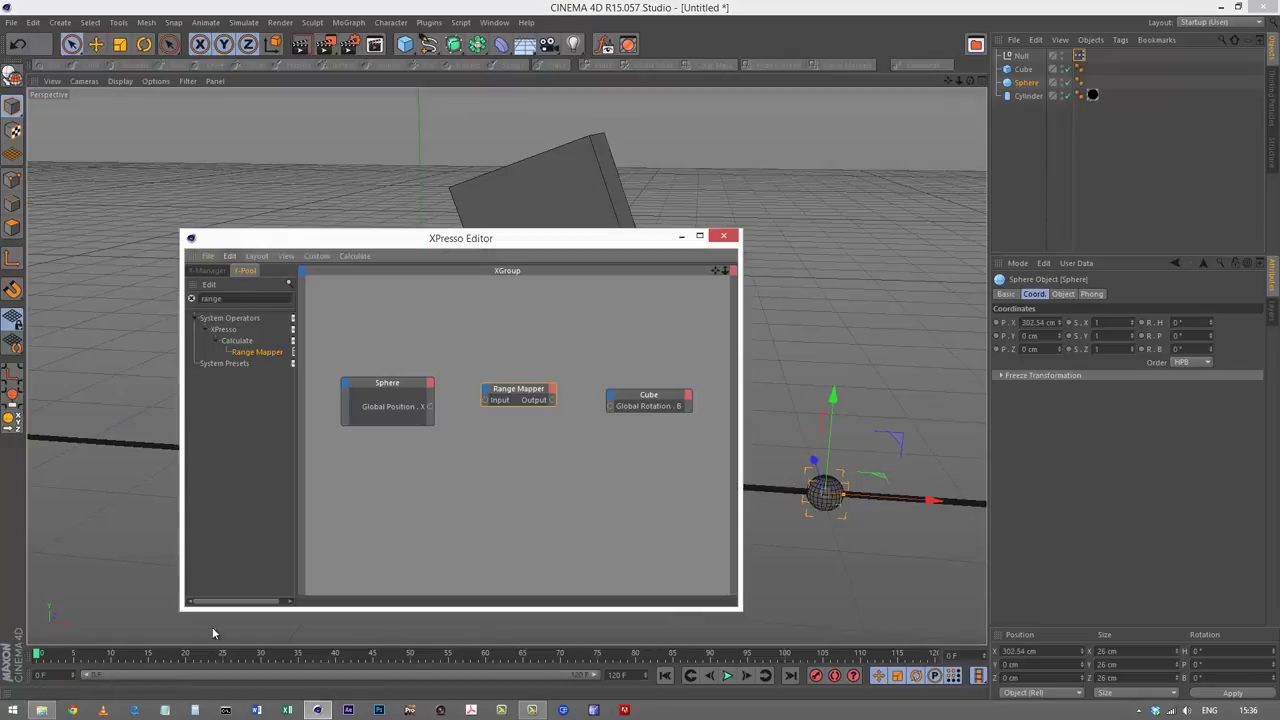
pyautogui.click(492, 387)
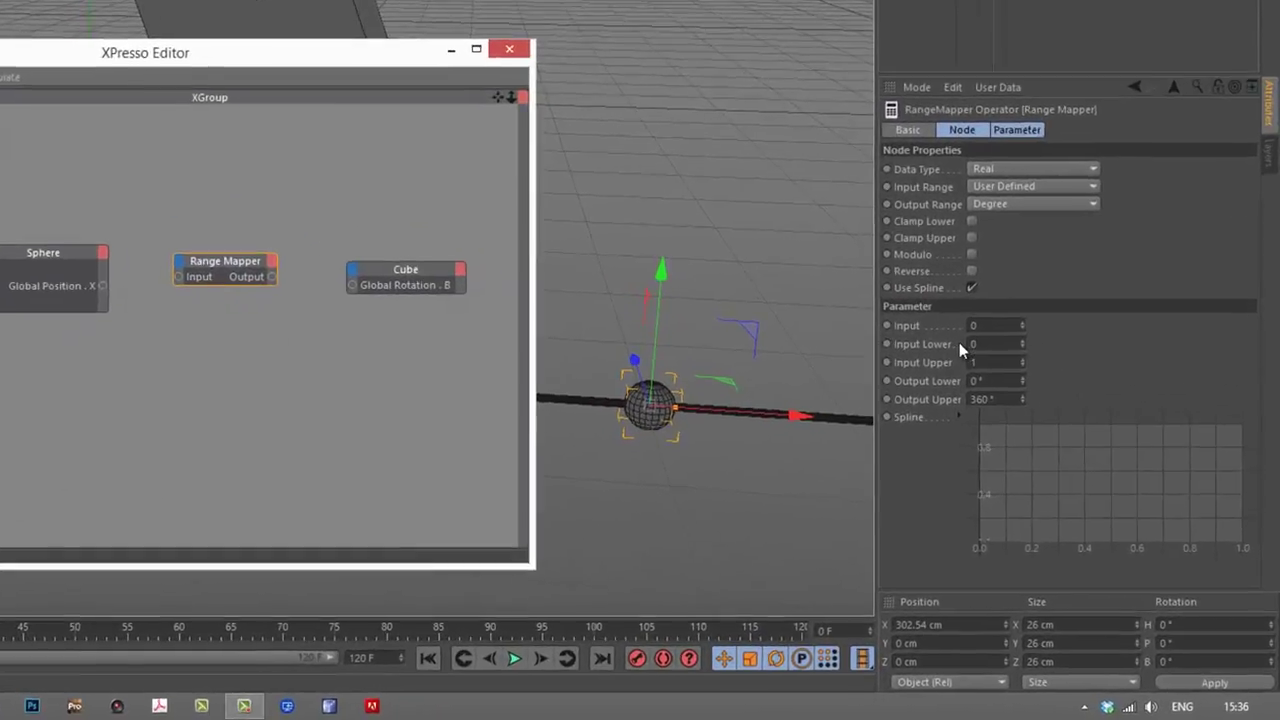
pyautogui.doubleClick(973, 343)
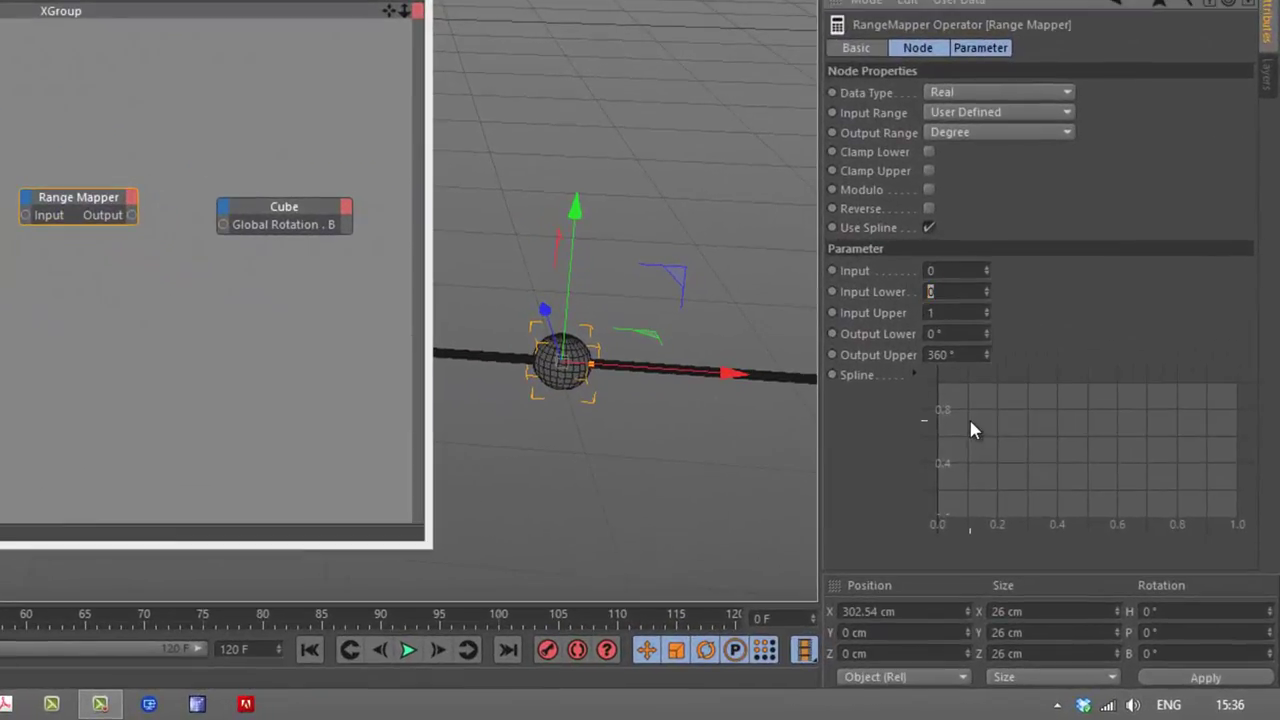
pyautogui.write('-300')
pyautogui.click(953, 314)
pyautogui.write('300')
pyautogui.click(933, 335)
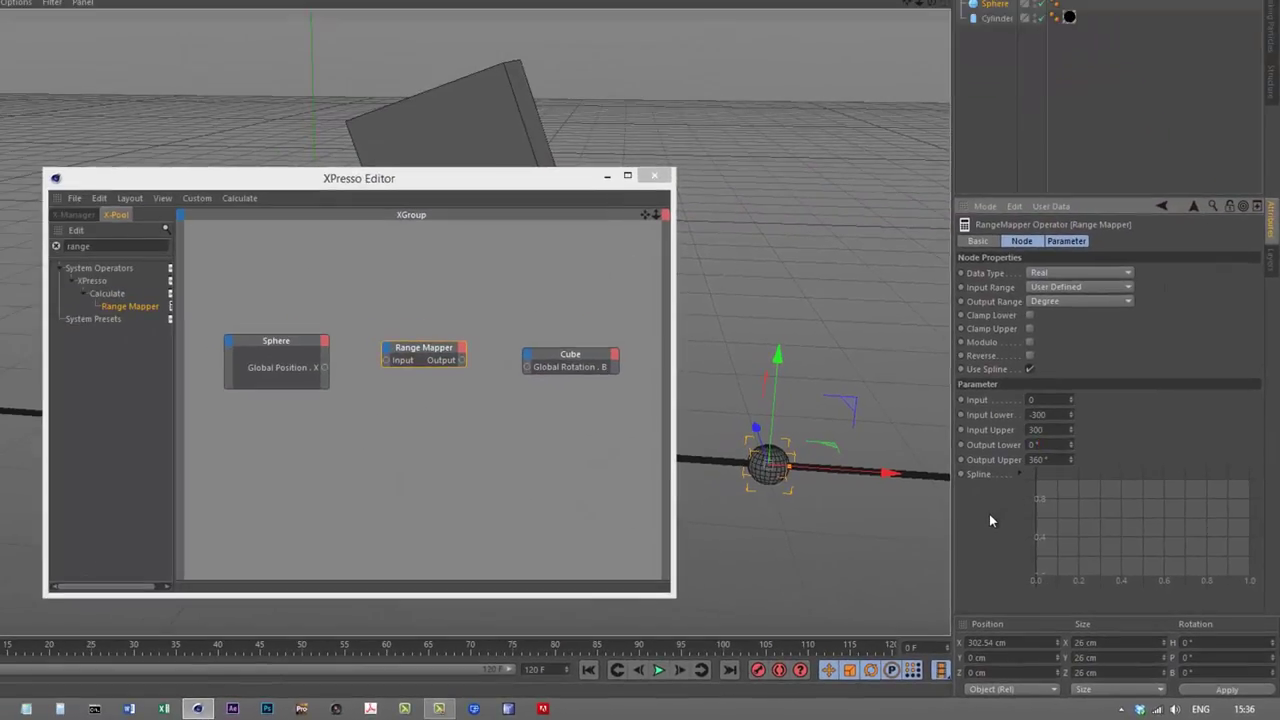
# - Wire Sphere Global Position . X into the Range Mapper and its Output into Cube Global Rotation . B
pyautogui.click(323, 368)
pyautogui.moveTo(381, 368); pyautogui.dragTo(385, 362)
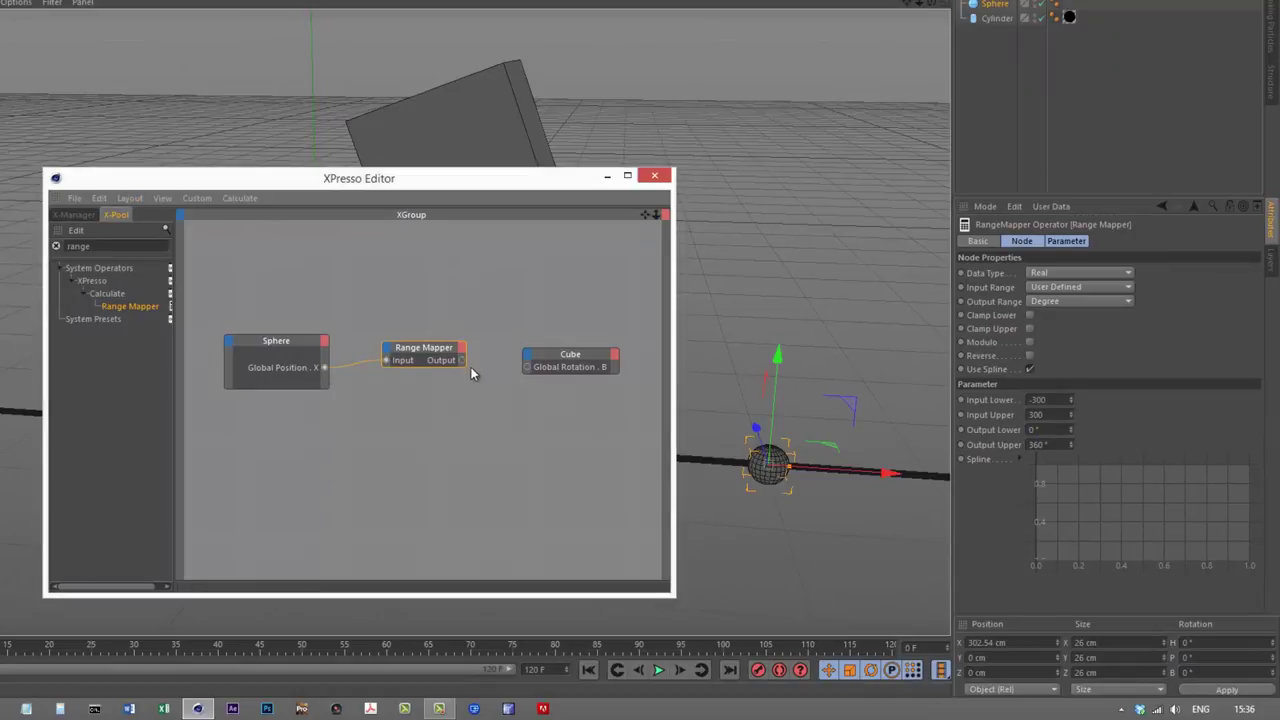
pyautogui.moveTo(525, 370); pyautogui.dragTo(527, 367)
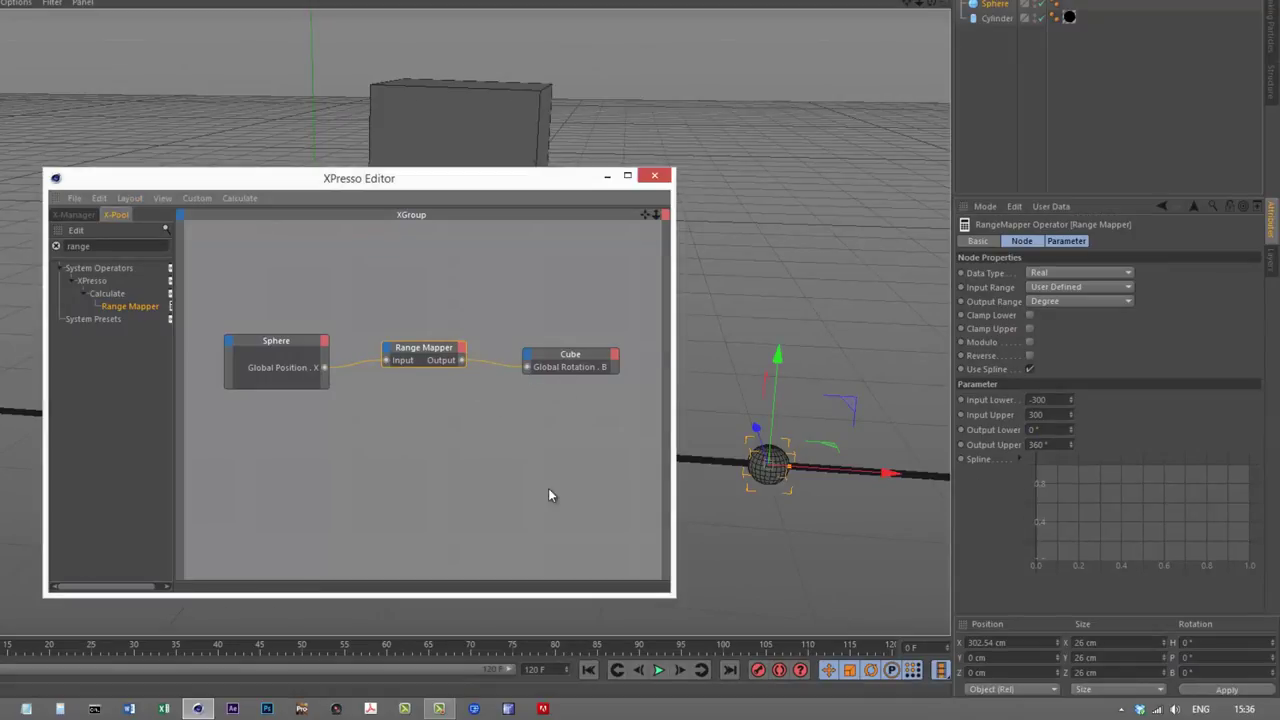
# - Slide the sphere left, then back to X ≈10.4 cm, watching the cube rotate with it
pyautogui.click(654, 175)
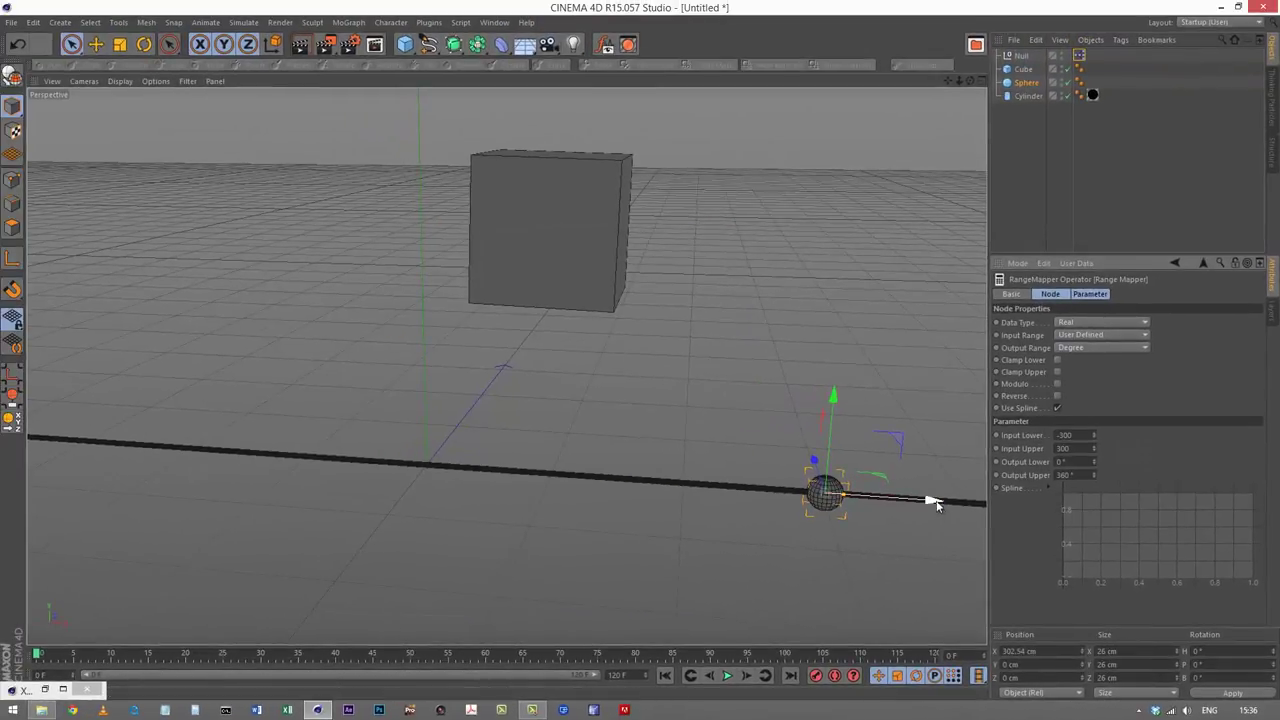
pyautogui.moveTo(935, 505); pyautogui.dragTo(642, 349)
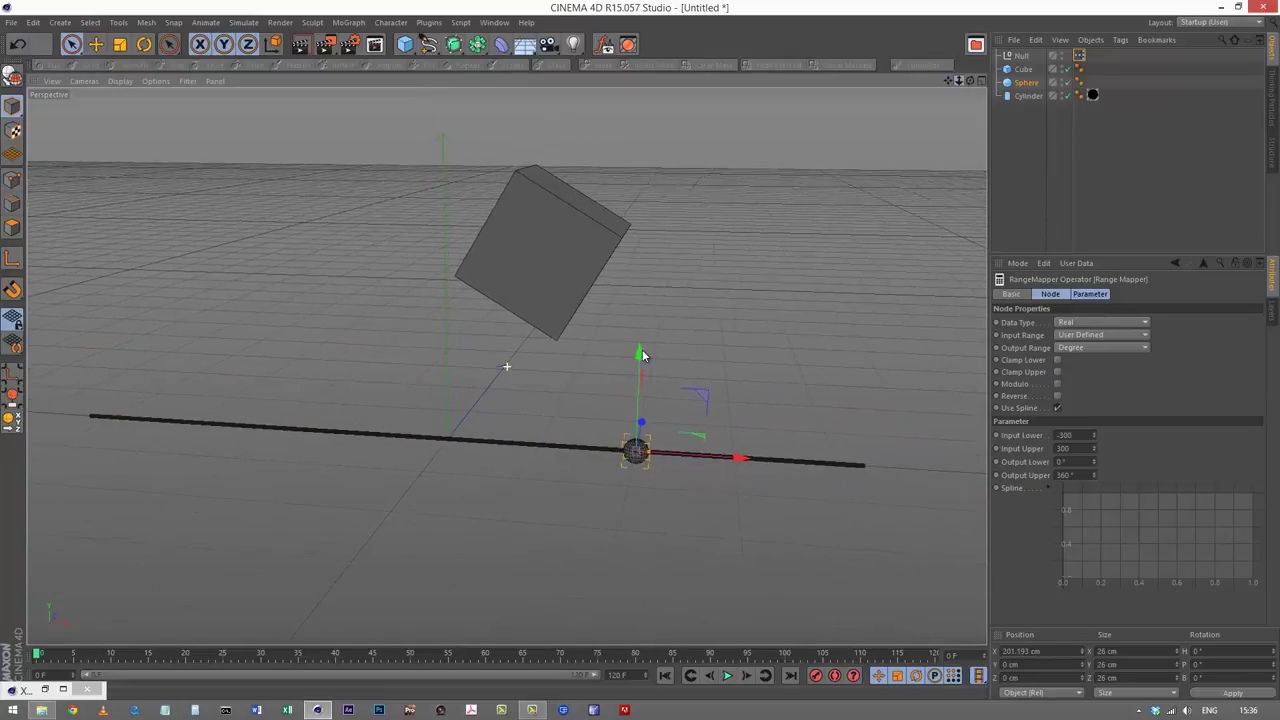
pyautogui.scroll(1, 642, 354)
pyautogui.click(1026, 82)
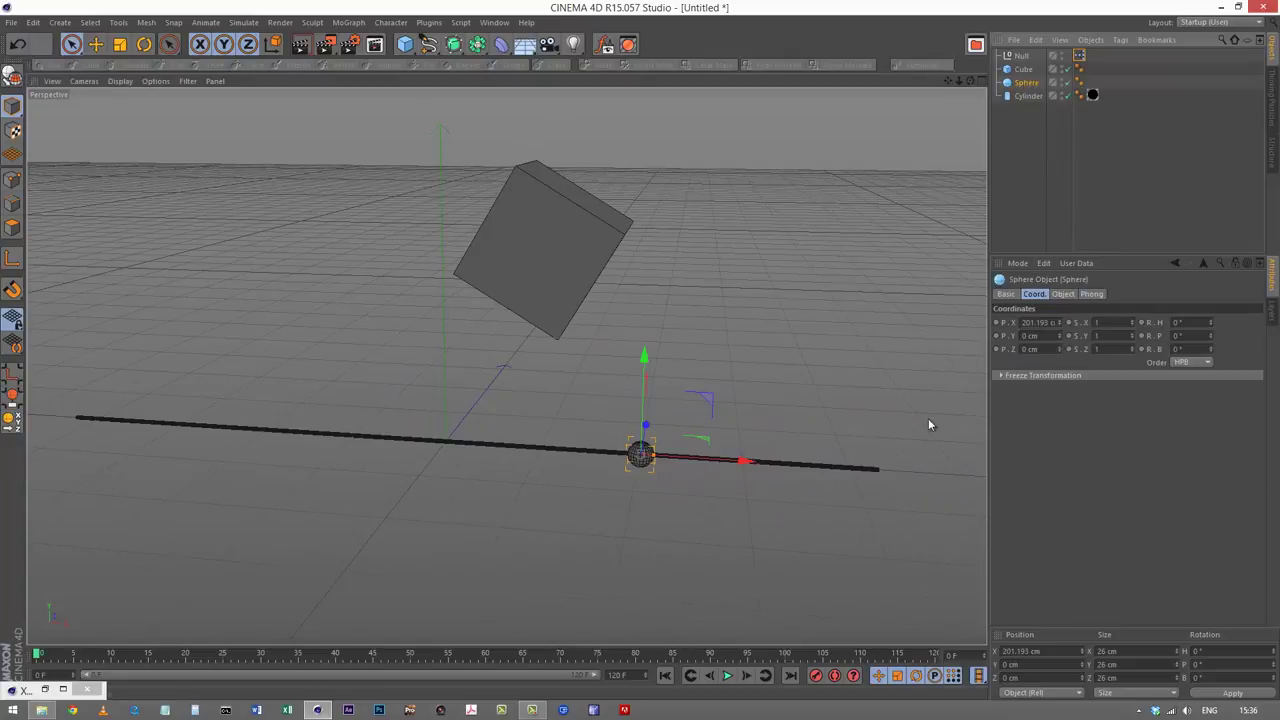
pyautogui.moveTo(722, 467); pyautogui.dragTo(490, 456)
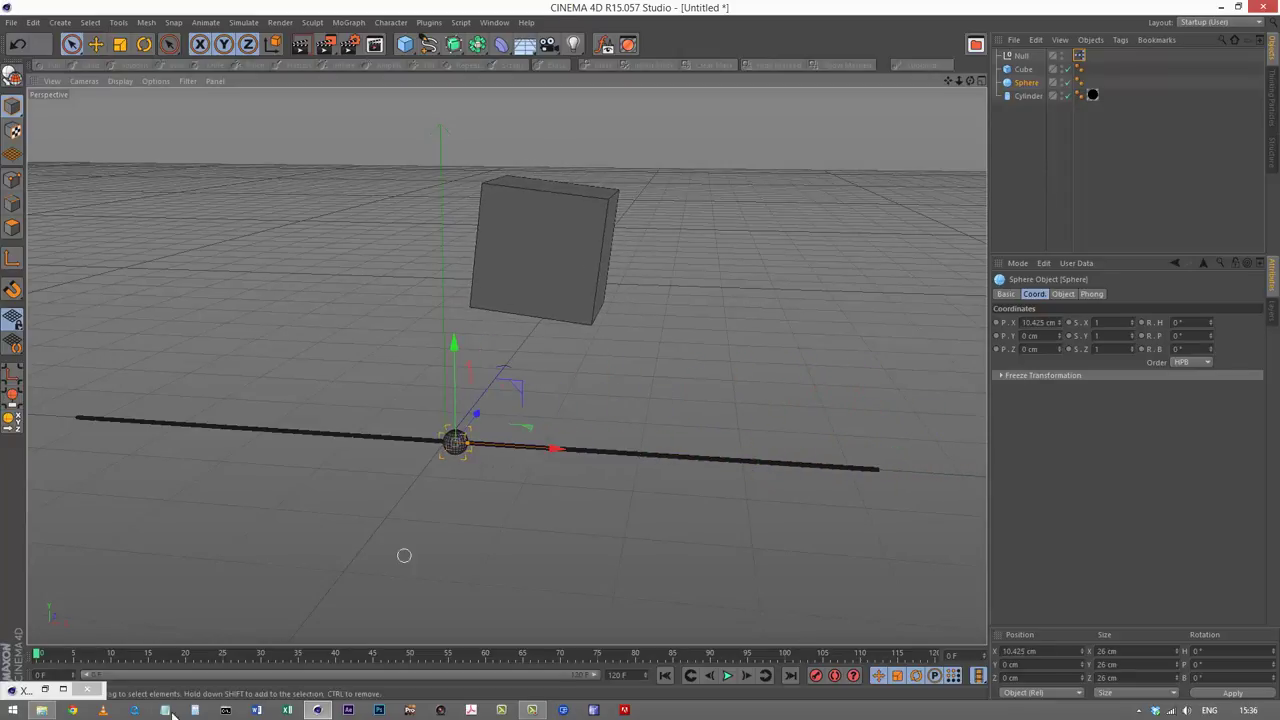
# - Enable Clamp Lower and Clamp Upper on the Range Mapper
pyautogui.click(45, 689)
pyautogui.click(518, 389)
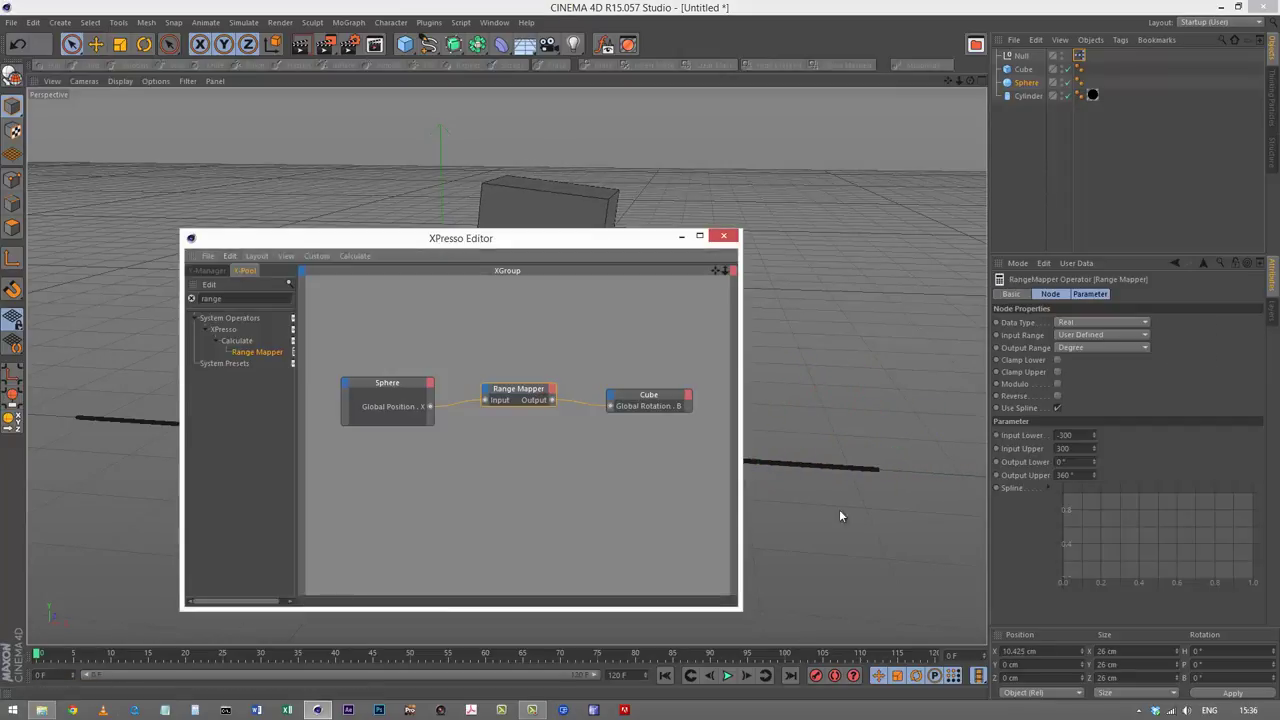
pyautogui.click(1056, 359)
pyautogui.click(1057, 371)
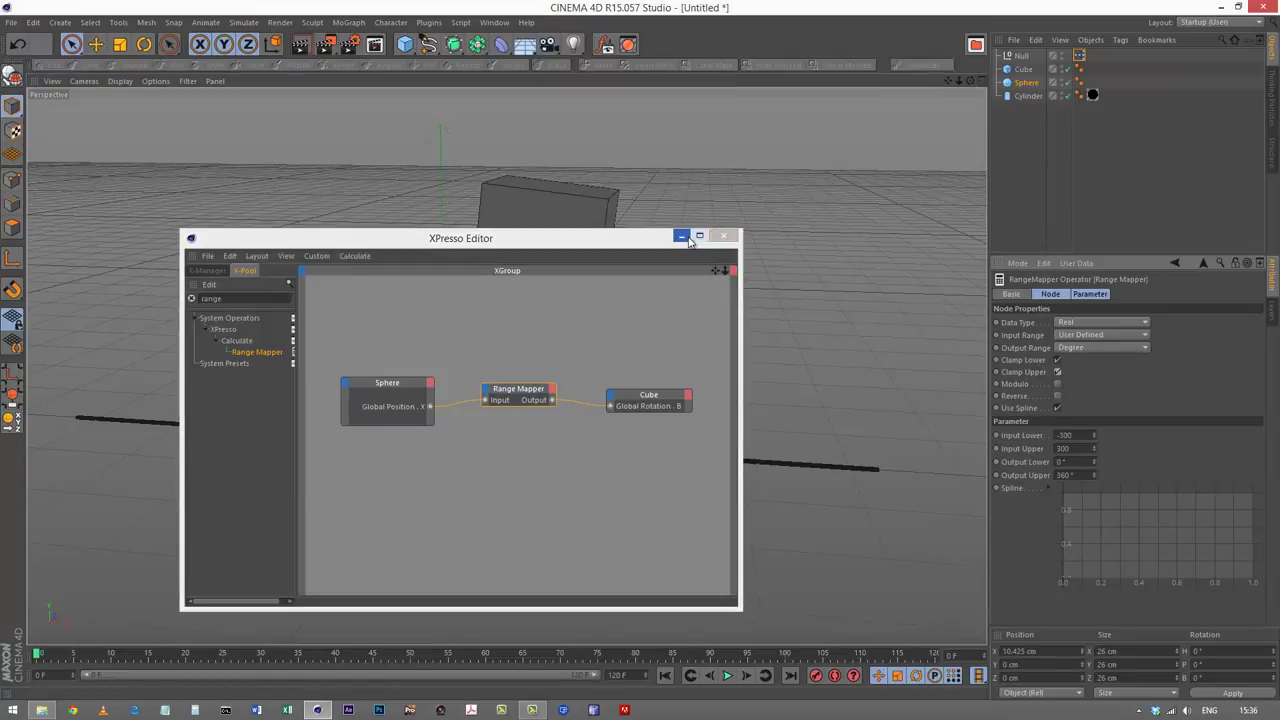
# - Slide the sphere to X -378.854 cm to test the clamped rotation
pyautogui.click(681, 236)
pyautogui.click(1022, 83)
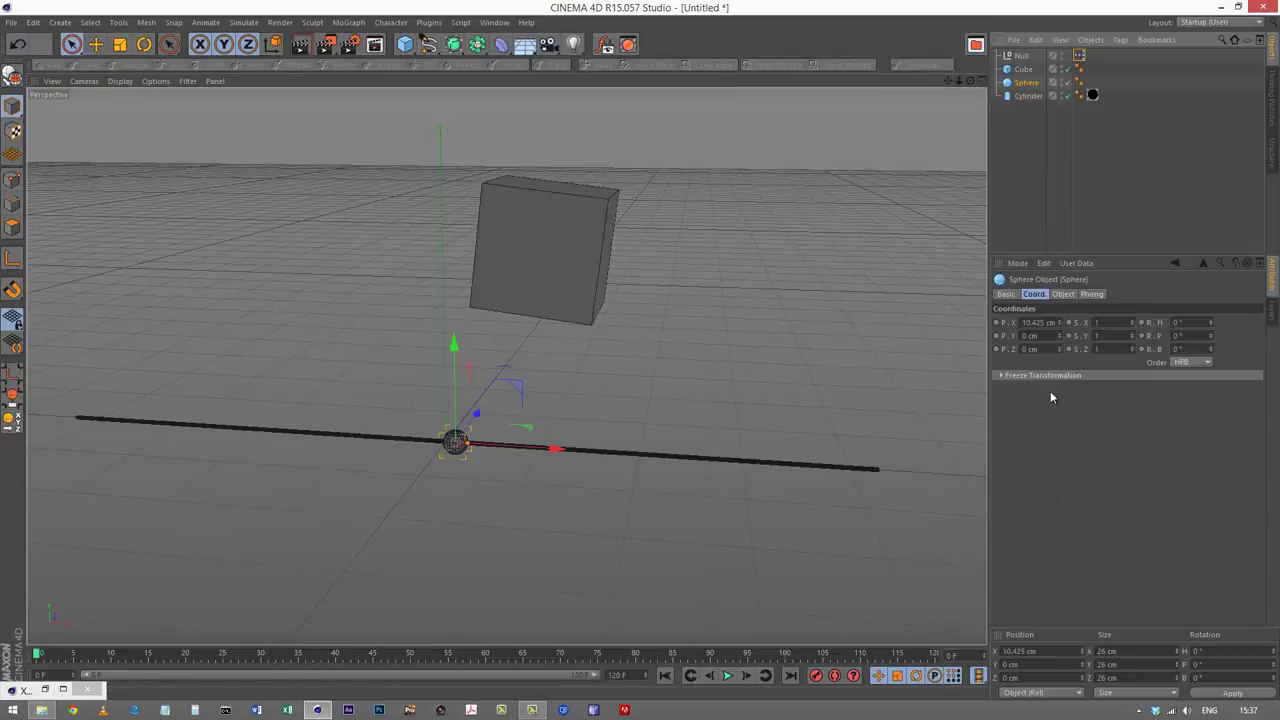
pyautogui.moveTo(557, 449); pyautogui.dragTo(205, 443)
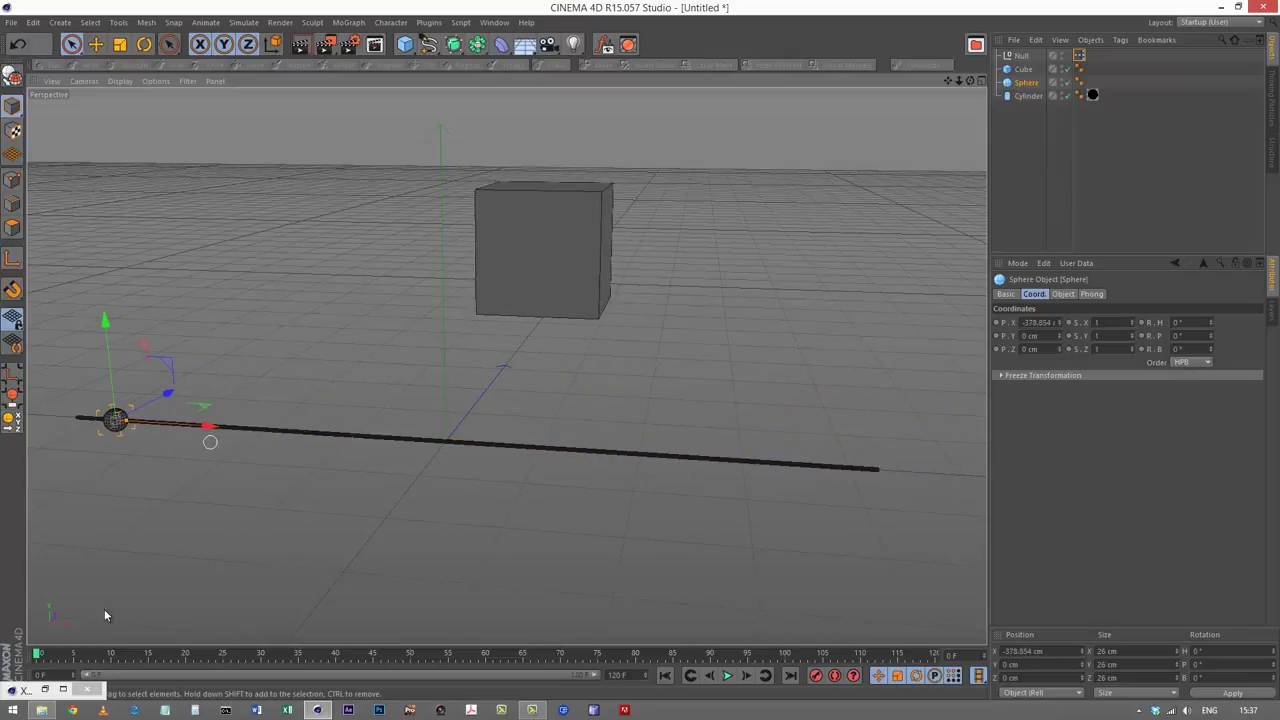
# - Reopen the XPresso Editor and enable Reverse on the Range Mapper node
pyautogui.click(44, 689)
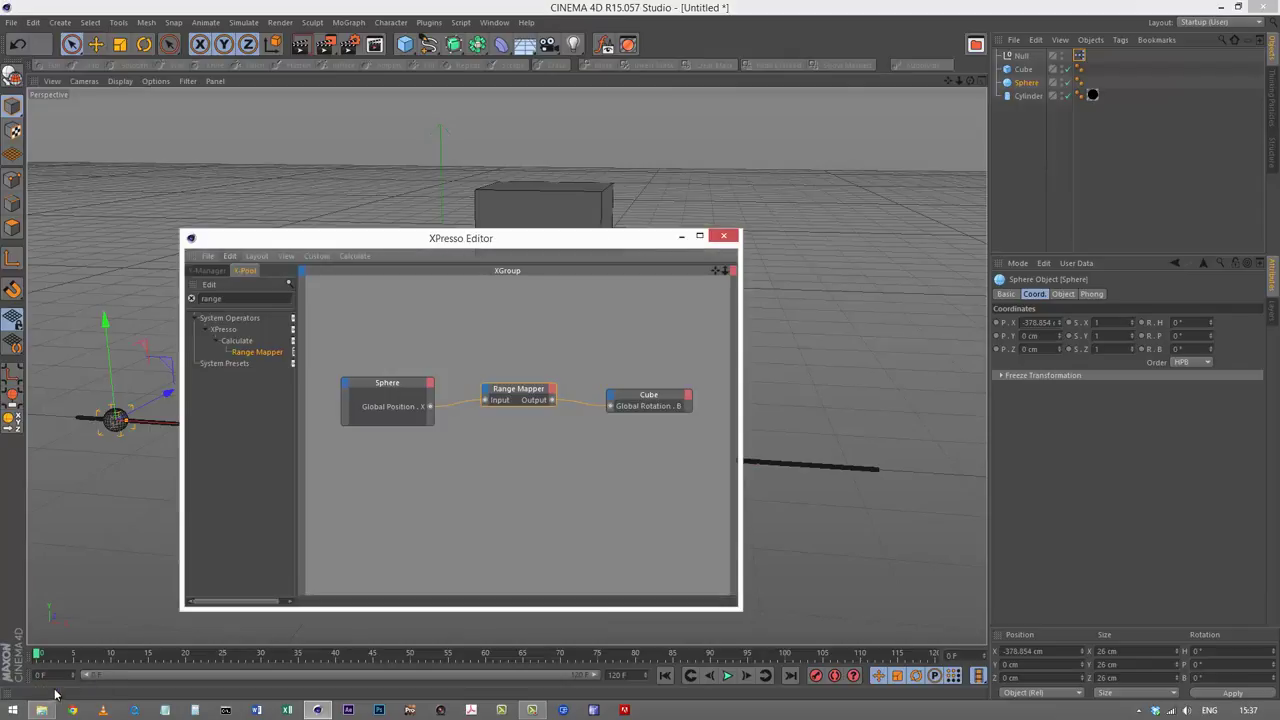
pyautogui.click(520, 392)
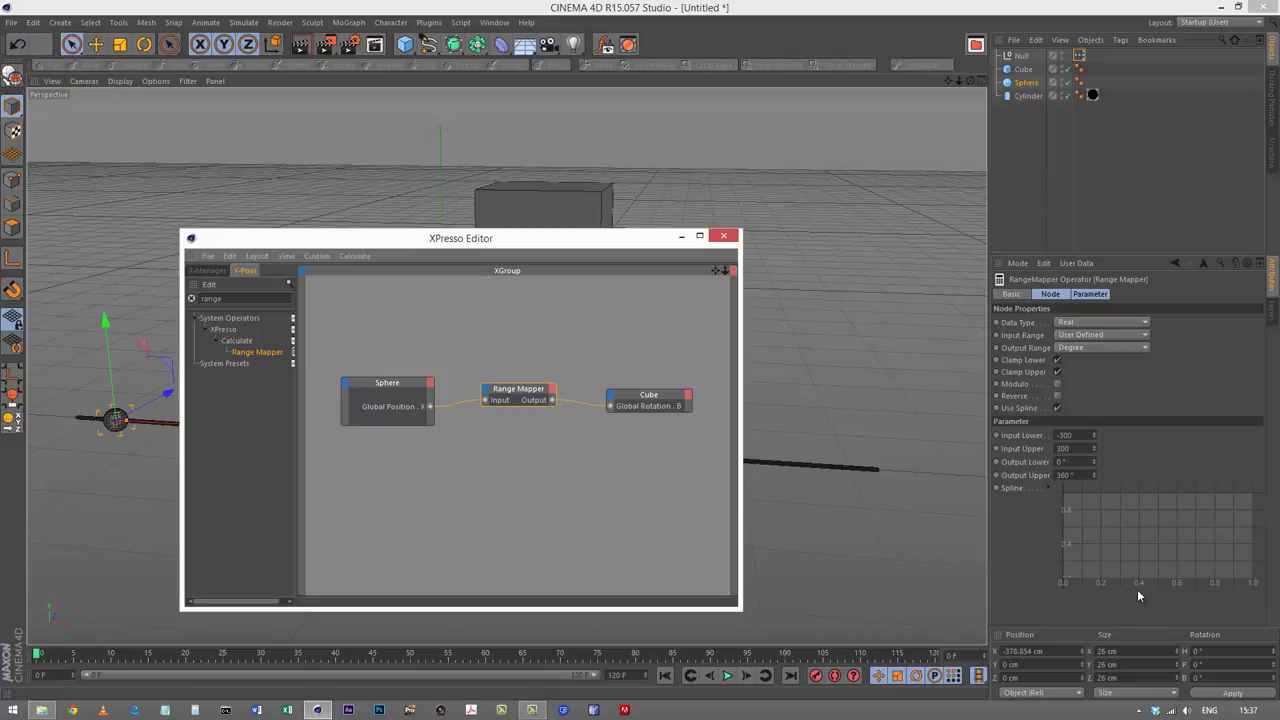
pyautogui.click(1057, 396)
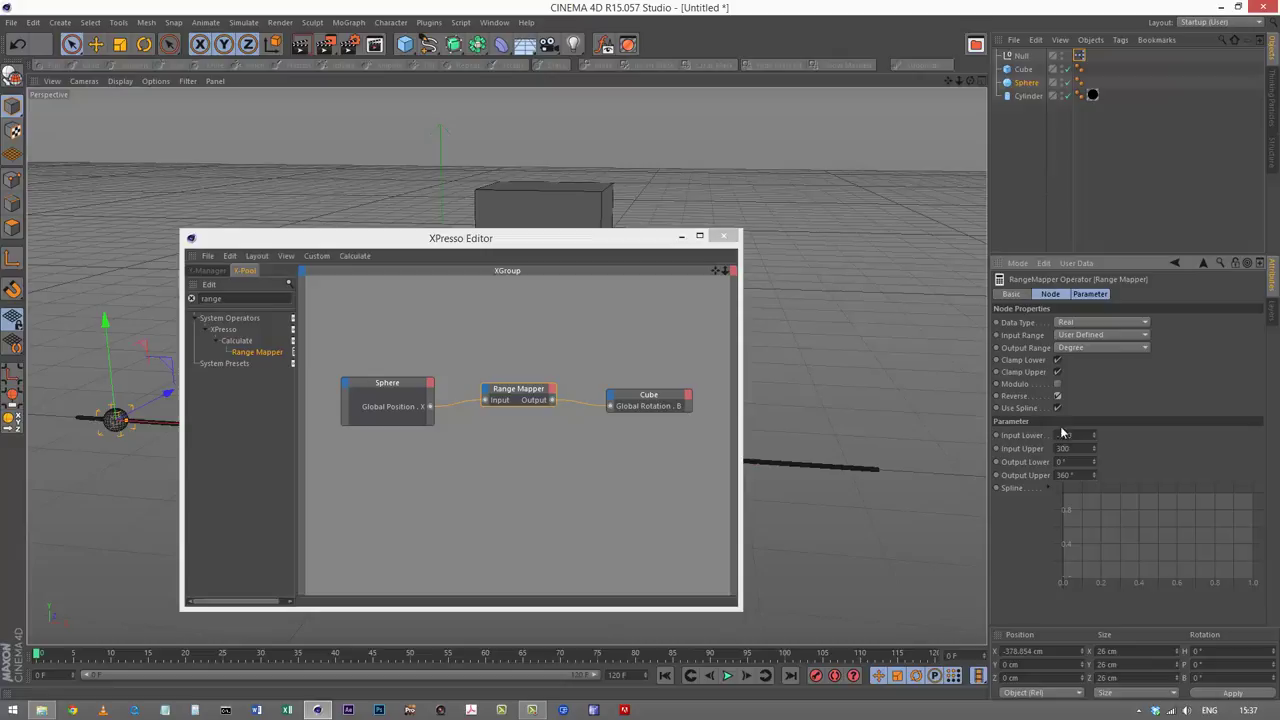
# - Test the reversed rotation by sliding the sphere right, then switch Reverse off
pyautogui.click(681, 236)
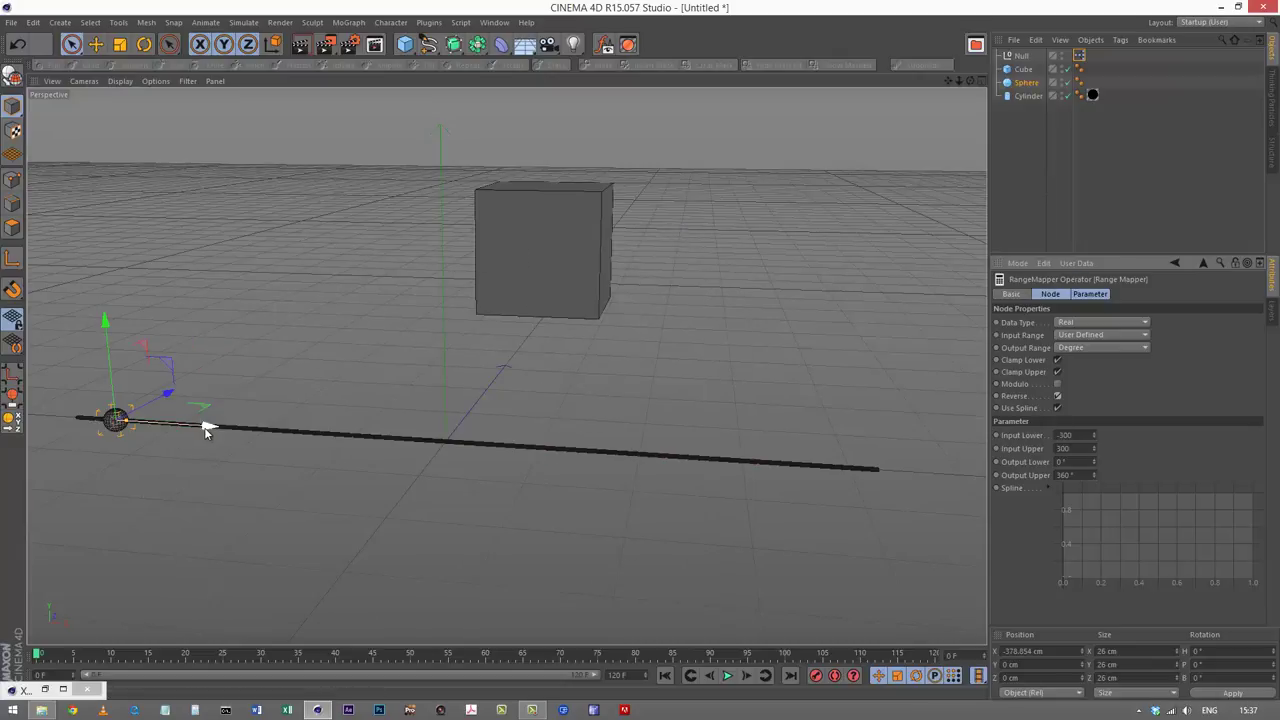
pyautogui.moveTo(205, 430); pyautogui.dragTo(836, 466)
pyautogui.click(1057, 397)
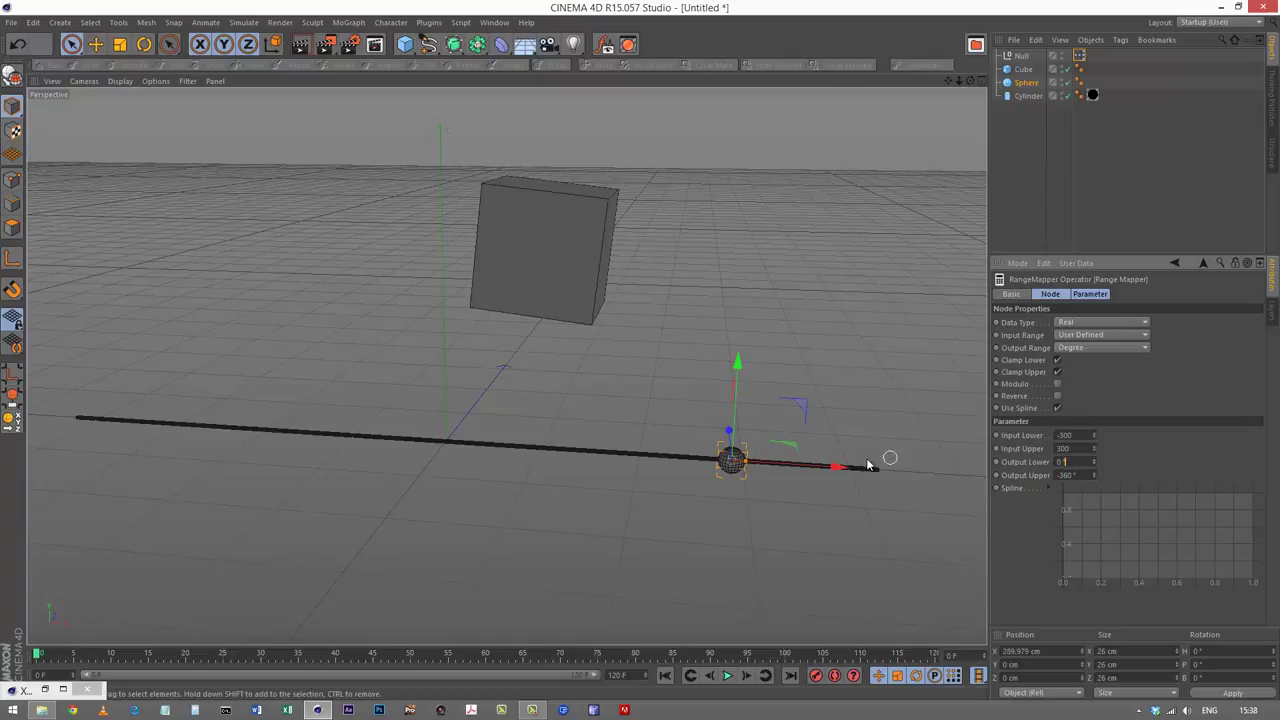
# - Move the sphere to X 246.933 cm and commit Output Upper at 360°
pyautogui.moveTo(831, 466)
pyautogui.mouseDown()
pyautogui.moveTo(280, 434)
pyautogui.moveTo(757, 434)
pyautogui.moveTo(810, 462)
pyautogui.mouseUp()
pyautogui.click(1062, 475)
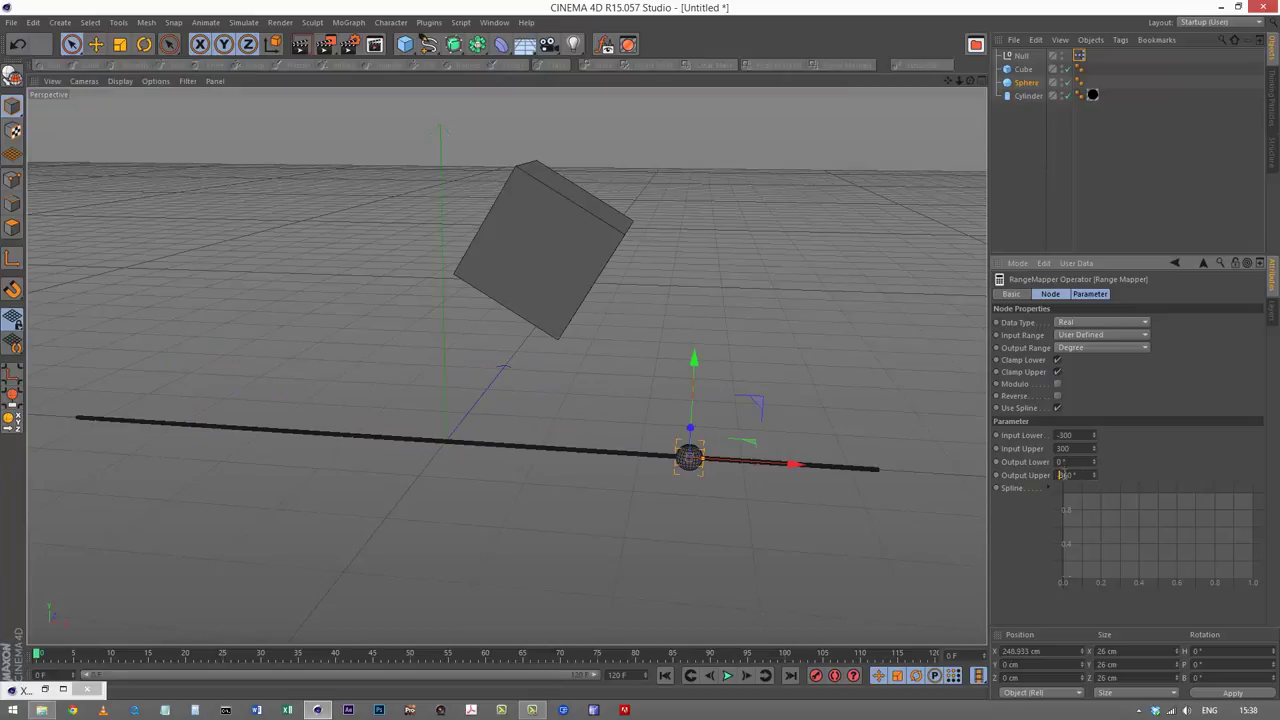
pyautogui.hotkey('shift', 'Tab')
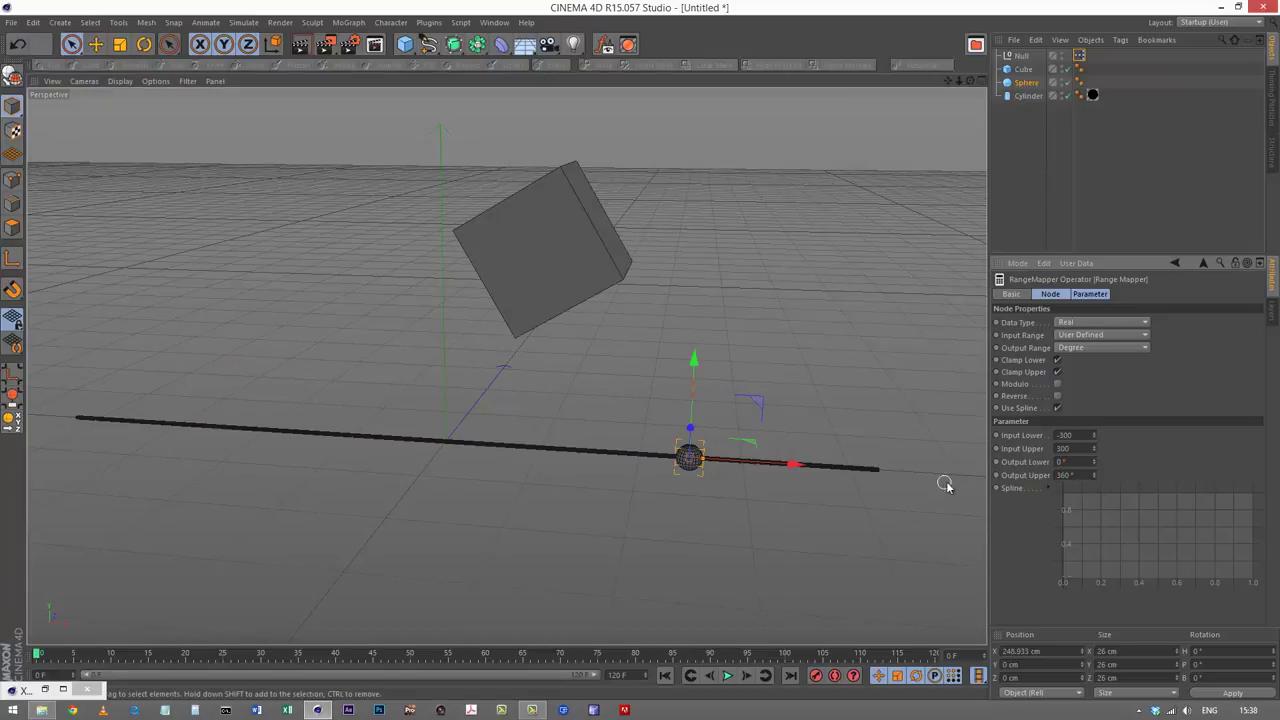
# - Reset the Range Mapper spline to the Linear preset and test by sliding the sphere left
pyautogui.rightClick(1097, 527)
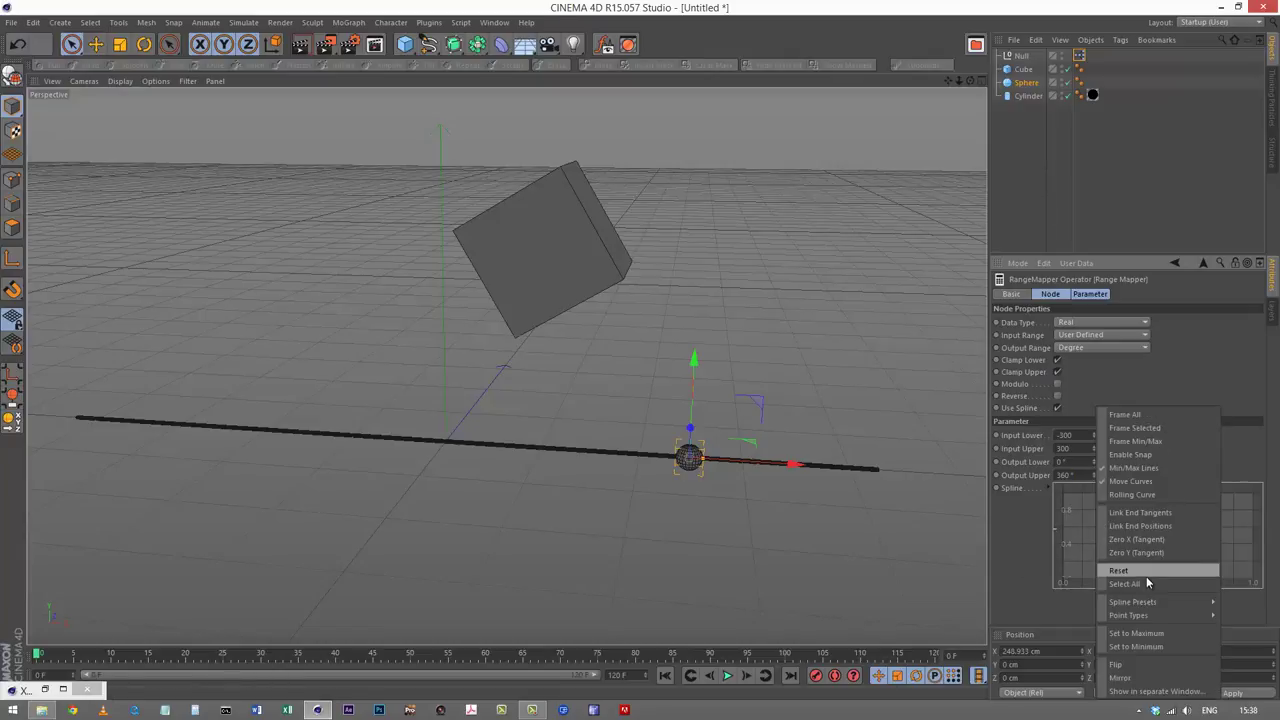
pyautogui.moveTo(1138, 603)
pyautogui.click(1250, 600)
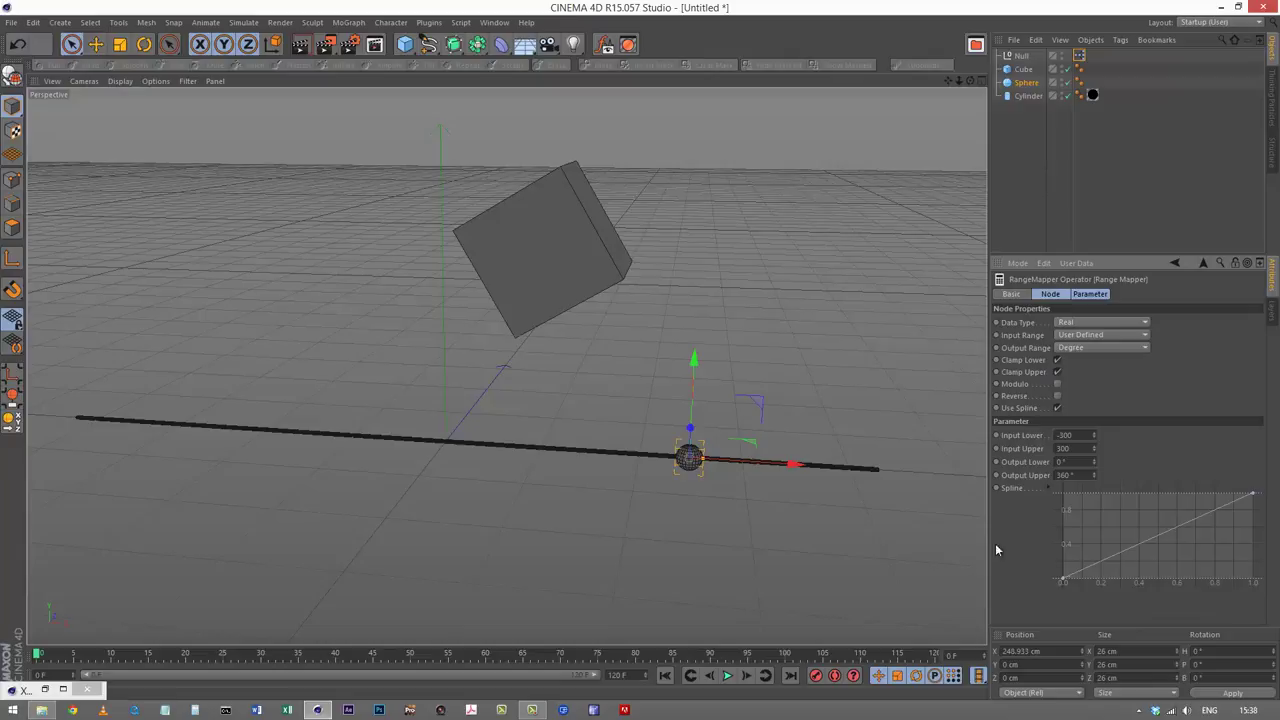
pyautogui.moveTo(791, 464); pyautogui.dragTo(346, 451)
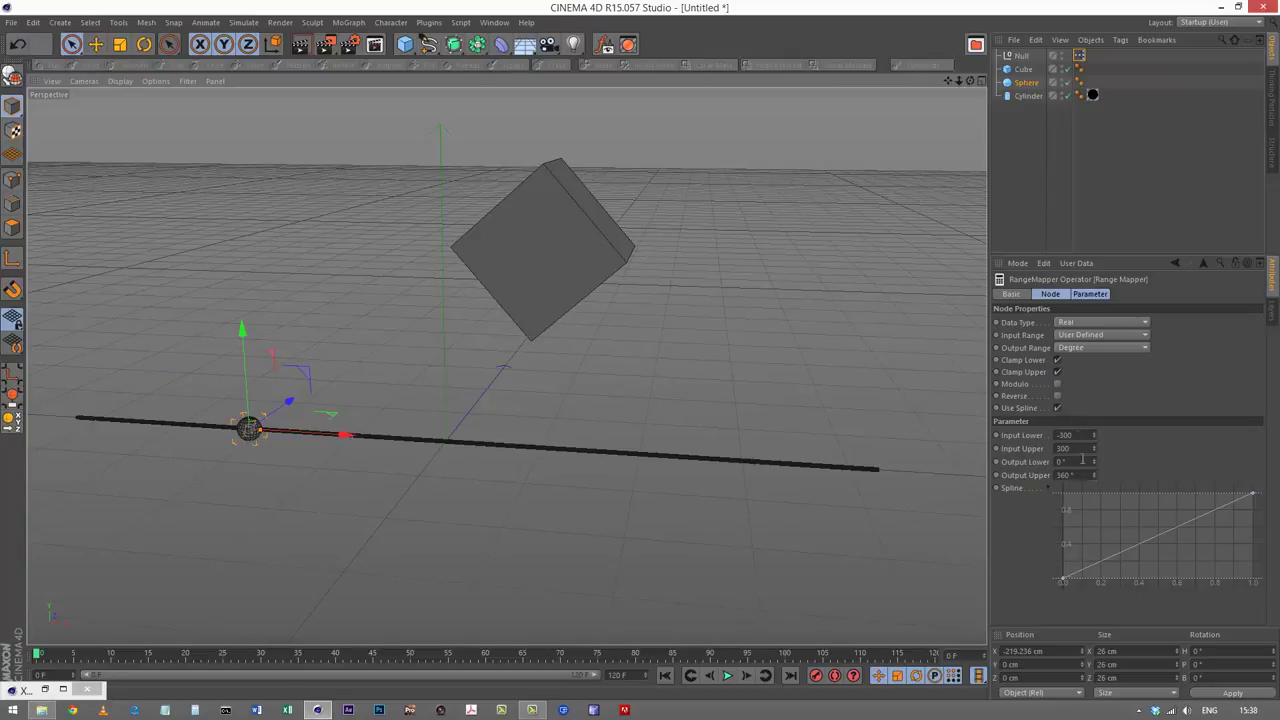
# - Apply the Square spline preset and move the sphere to about X -367.6 cm
pyautogui.click(1066, 585)
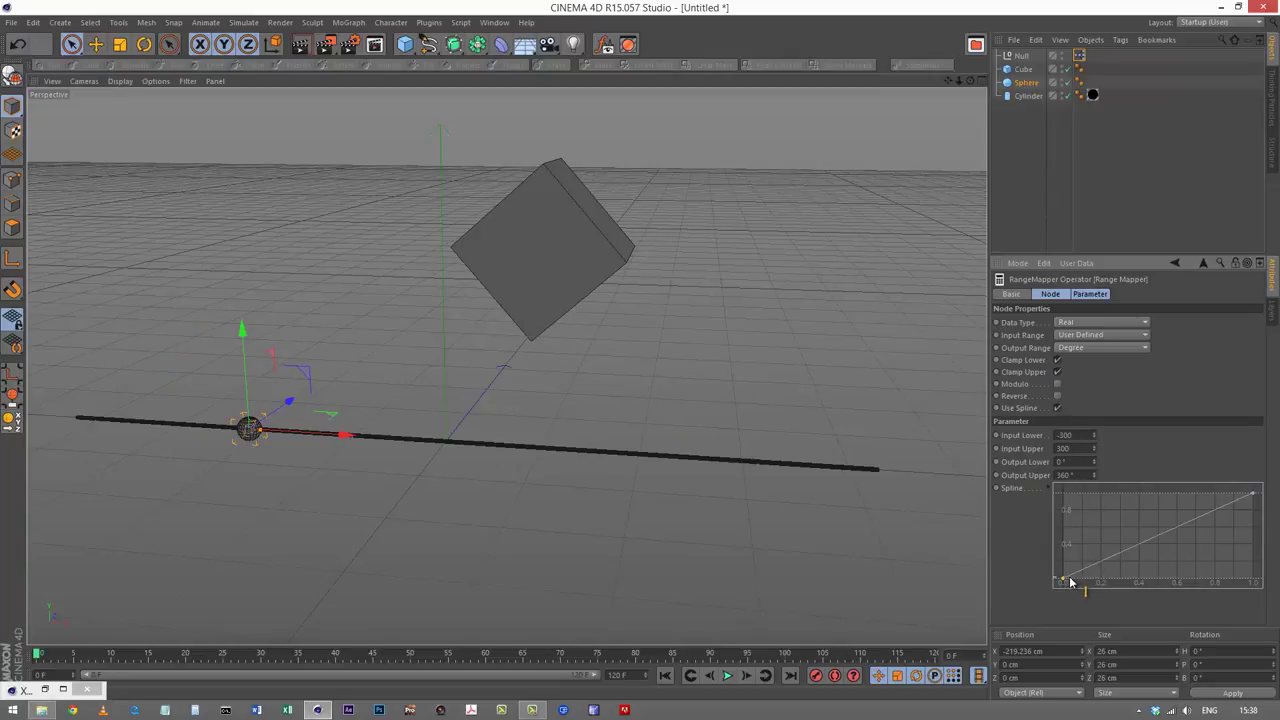
pyautogui.rightClick(1128, 527)
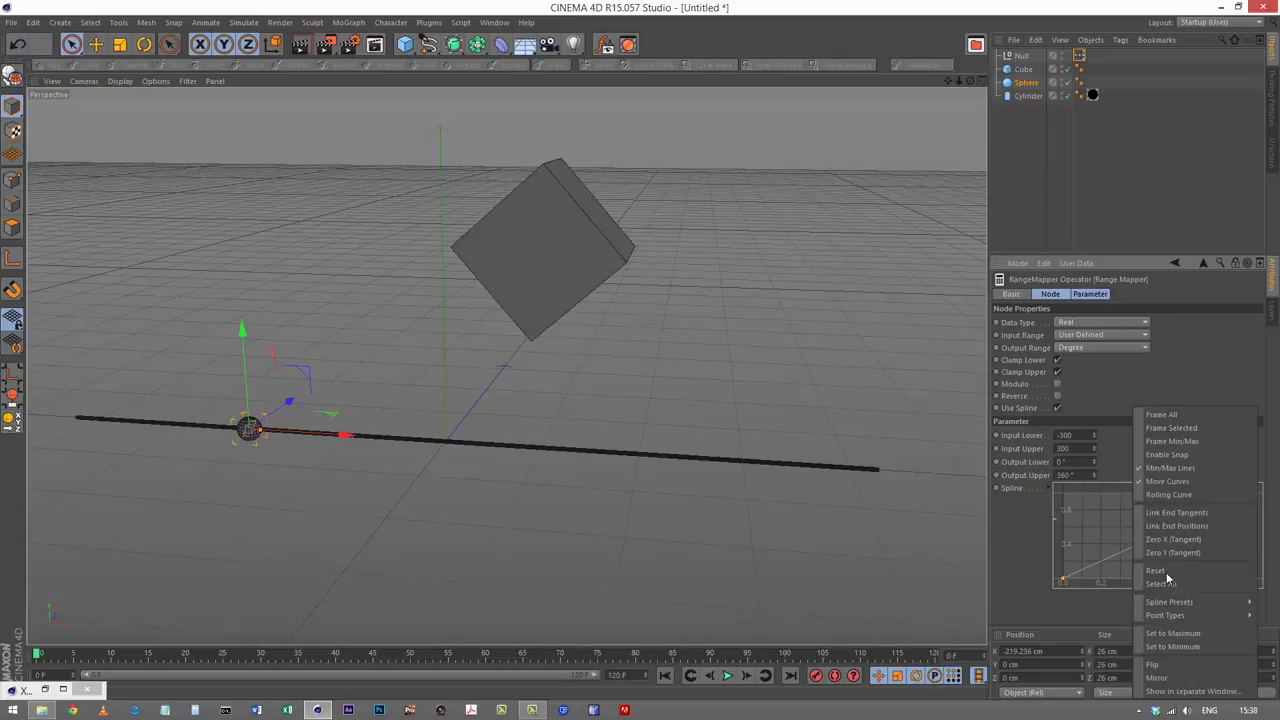
pyautogui.moveTo(1175, 603)
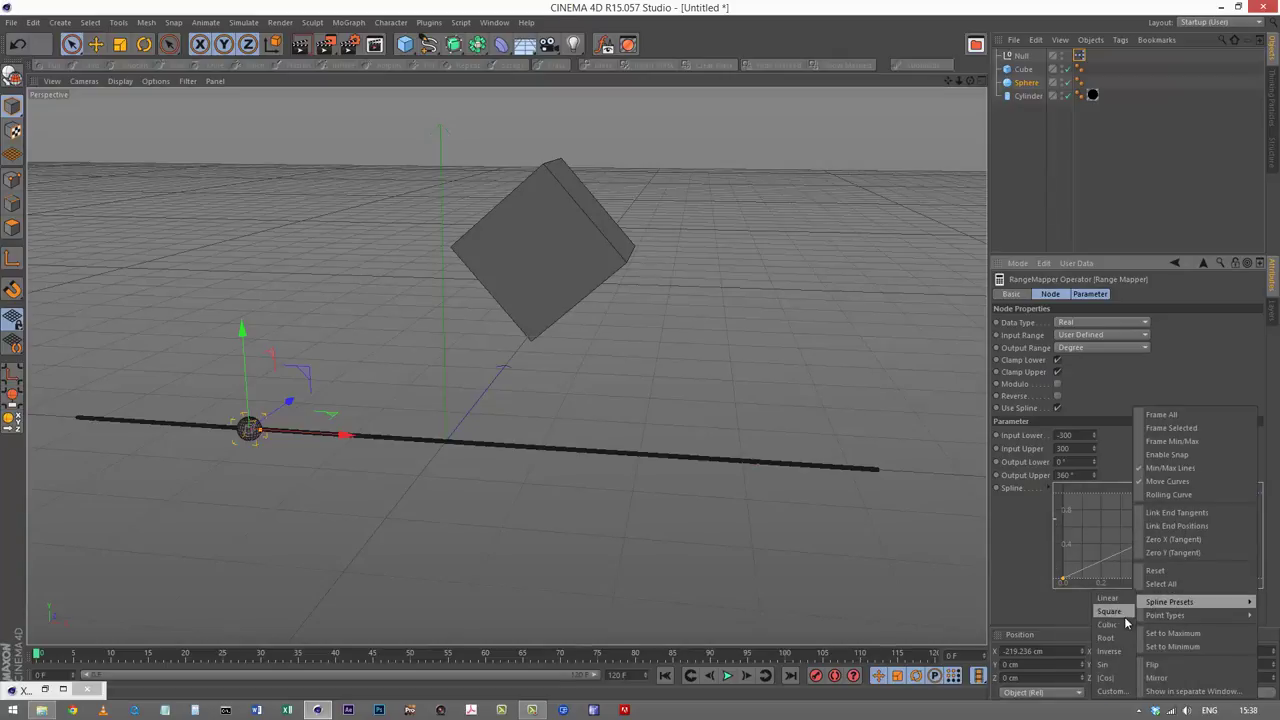
pyautogui.click(1110, 611)
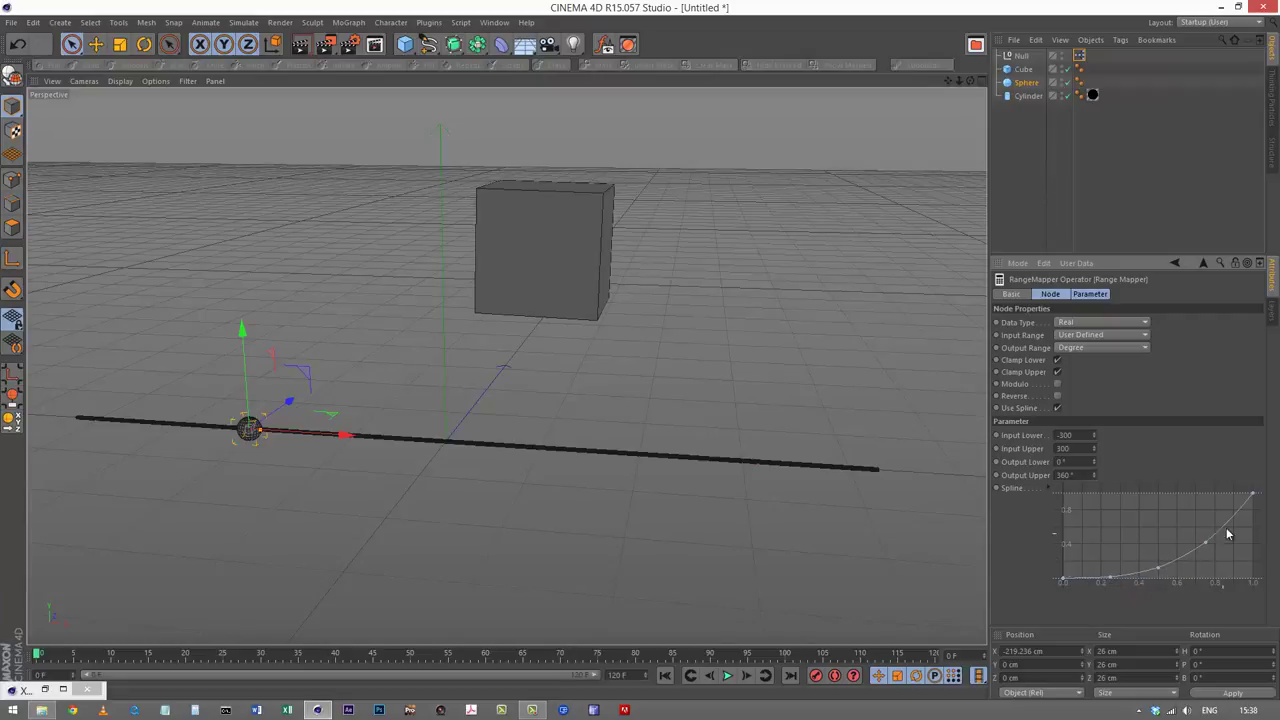
pyautogui.moveTo(343, 435); pyautogui.dragTo(198, 437)
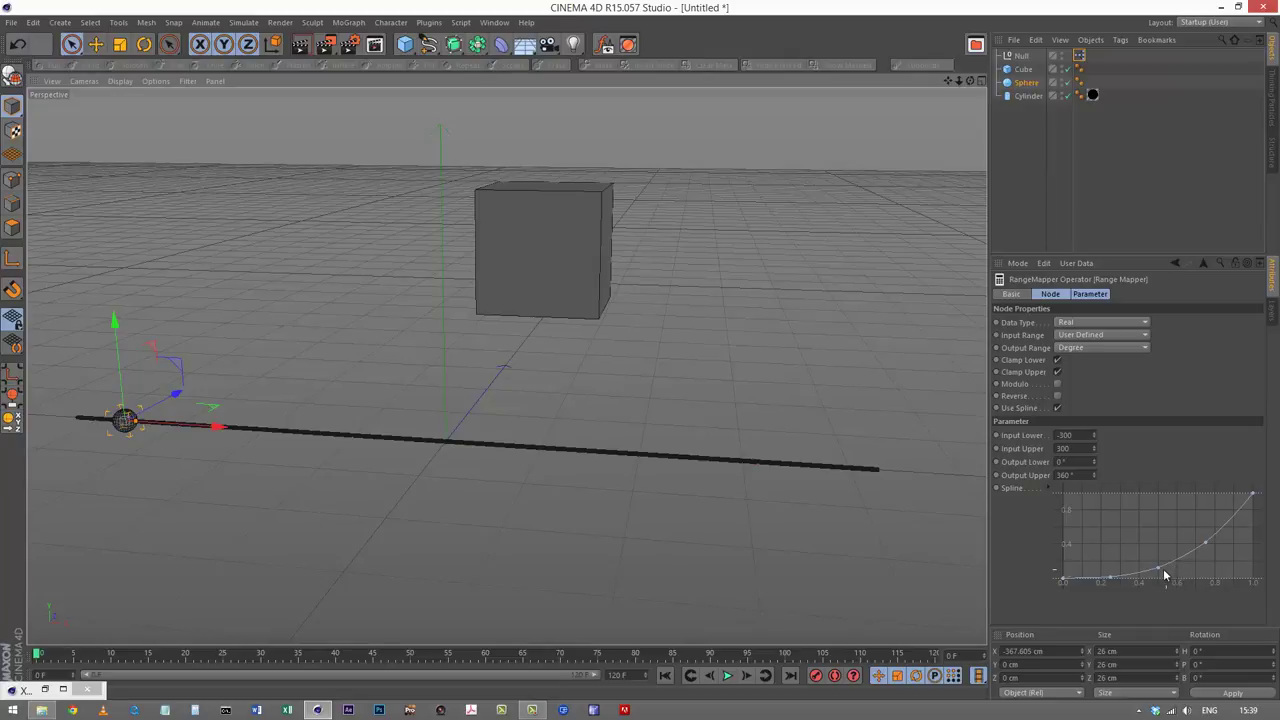
# - Raise a spline point to the top and pull the right endpoint down to zero
pyautogui.moveTo(1160, 570); pyautogui.dragTo(1154, 494)
pyautogui.moveTo(1206, 545); pyautogui.dragTo(1220, 580)
pyautogui.moveTo(1254, 495); pyautogui.dragTo(1250, 584)
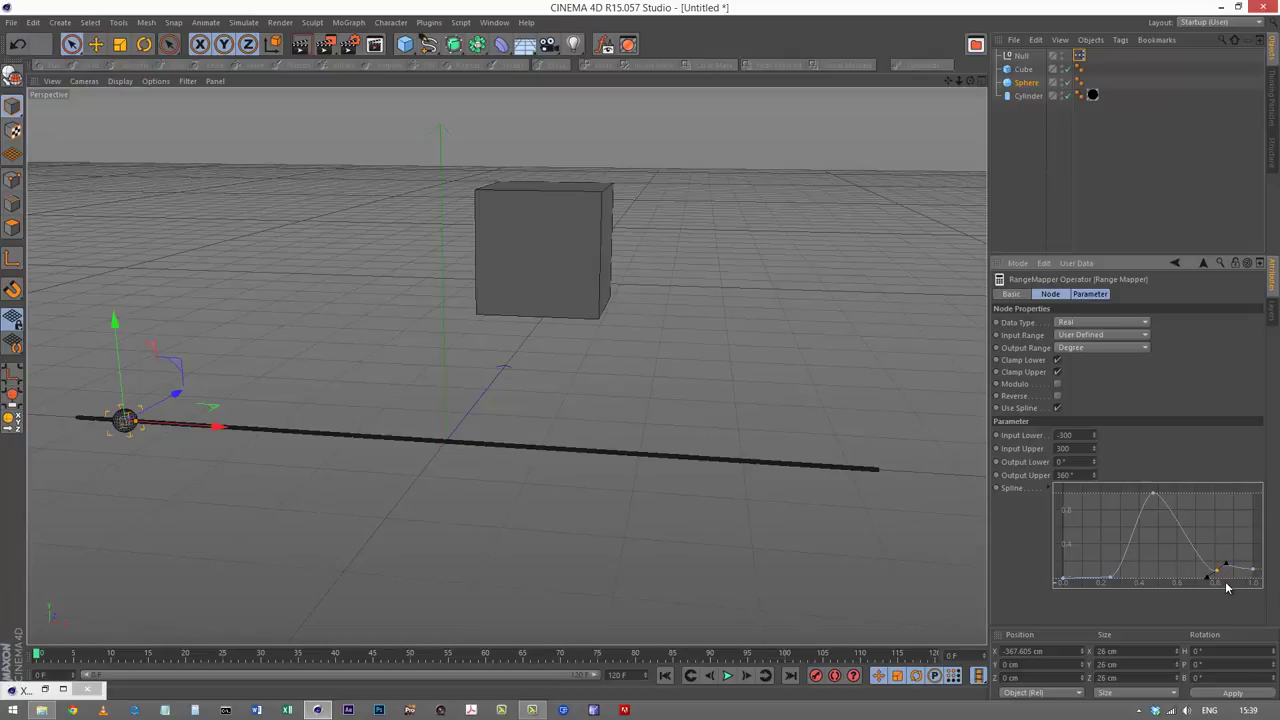
pyautogui.press('Delete')
# - Delete the extra low point, widen the peak's tangents to flatten it, and test with the sphere
pyautogui.click(1114, 579)
pyautogui.press('Delete')
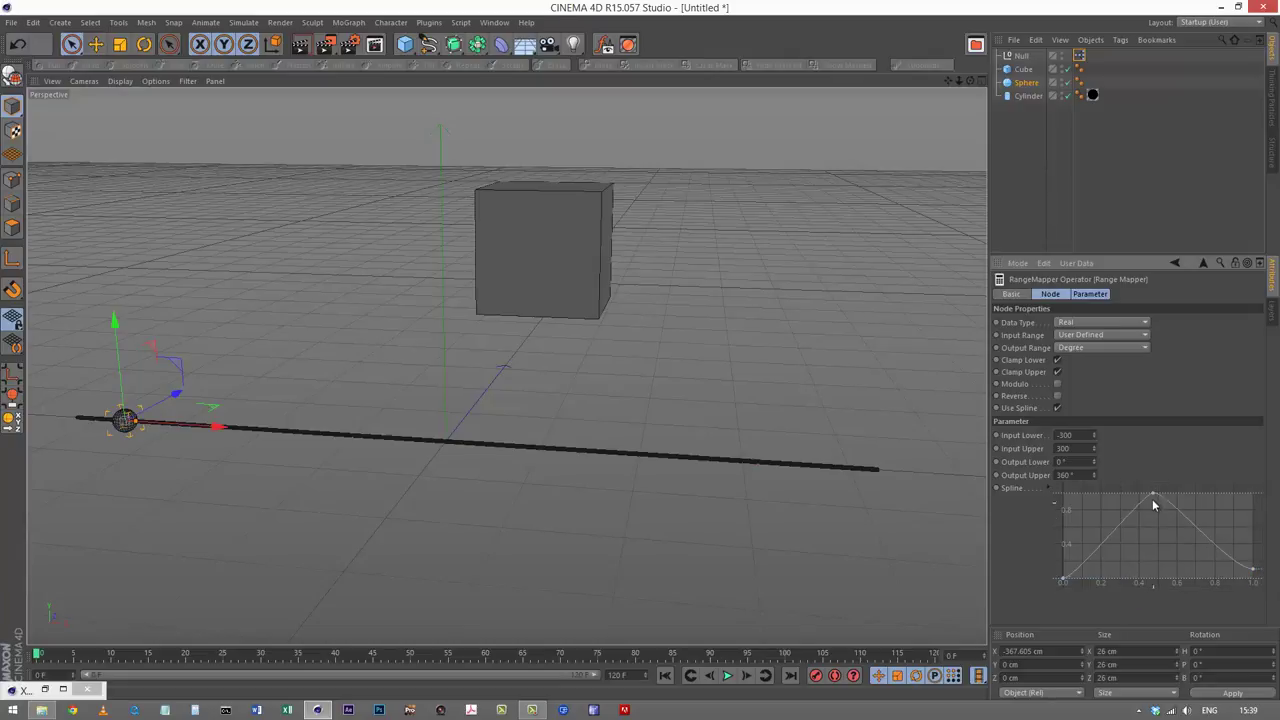
pyautogui.click(1153, 497)
pyautogui.moveTo(1167, 499); pyautogui.dragTo(1184, 497)
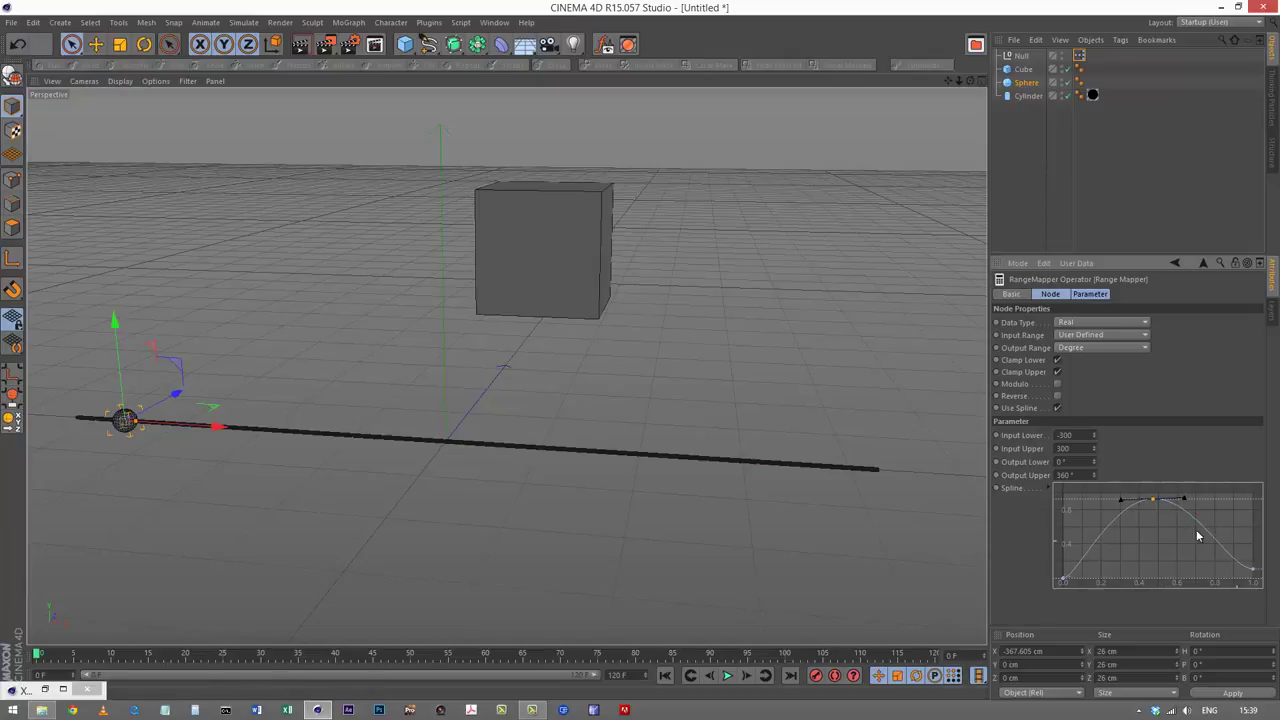
pyautogui.moveTo(217, 428)
pyautogui.mouseDown()
pyautogui.moveTo(276, 463)
pyautogui.moveTo(623, 449)
pyautogui.moveTo(906, 460)
pyautogui.moveTo(201, 427)
pyautogui.mouseUp()
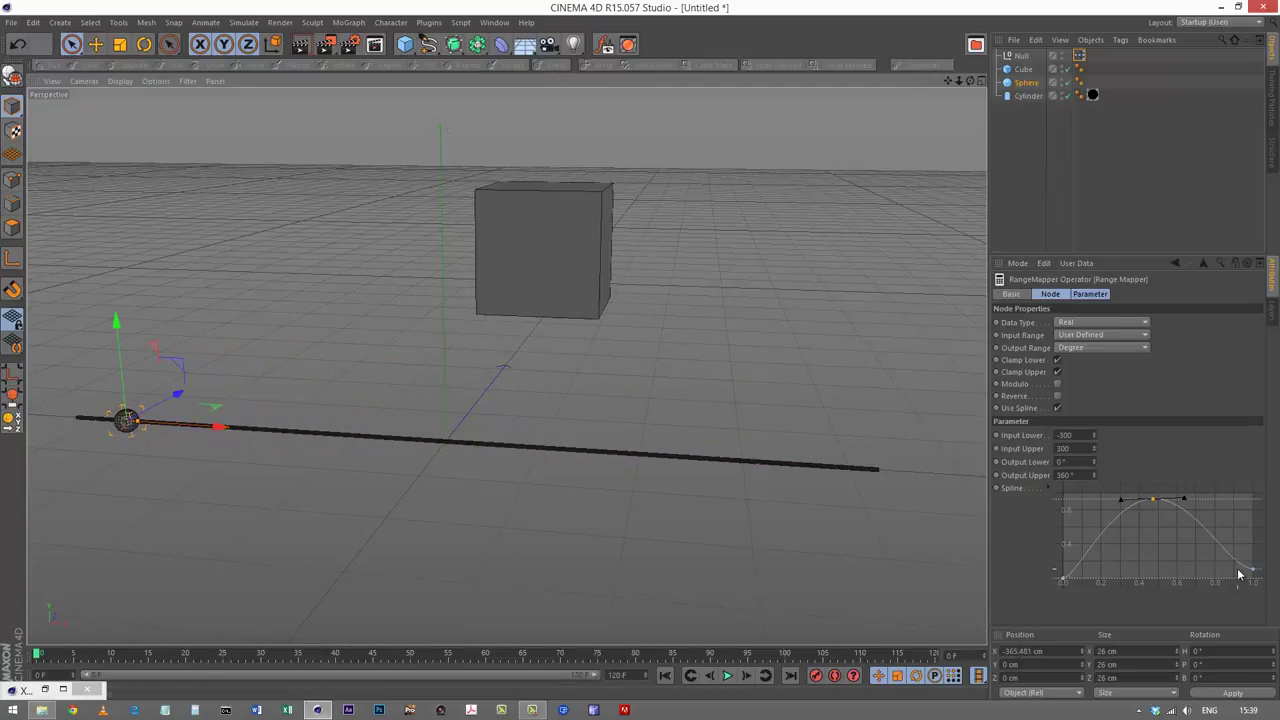